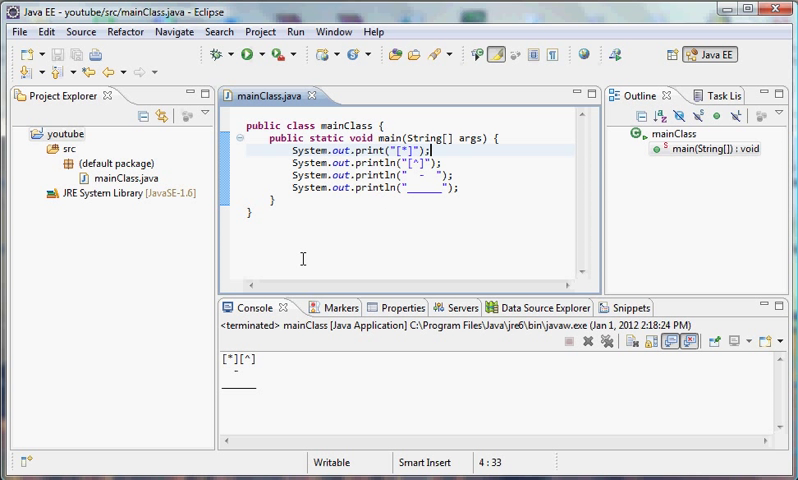
- Compare the first print statement, including its asterisk string, with its console output
left_click_drag(294, 389, 222, 355)
left_click(310, 377)
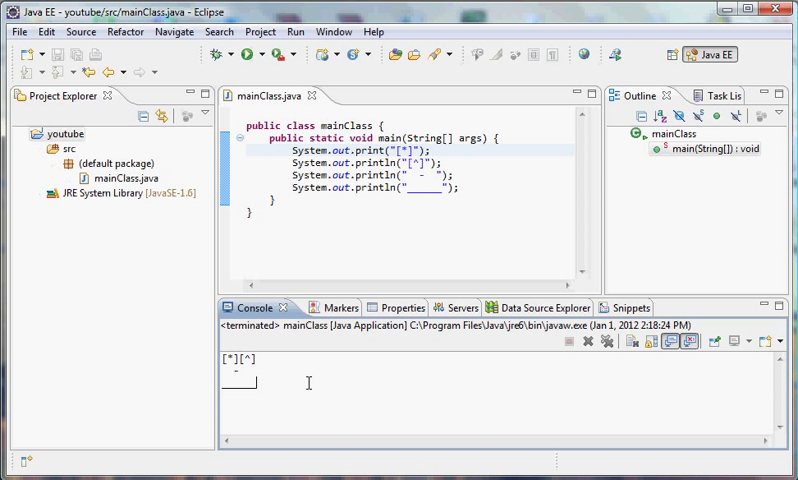
left_click(445, 163)
mouse_move(445, 163)
left_mouse_down()
mouse_move(340, 145)
mouse_move(246, 150)
left_mouse_up()
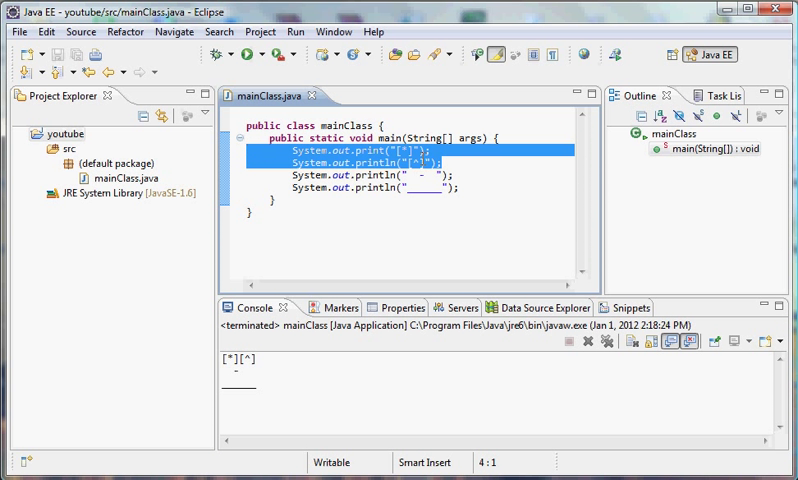
left_click(258, 358)
left_click_drag(222, 358, 252, 358)
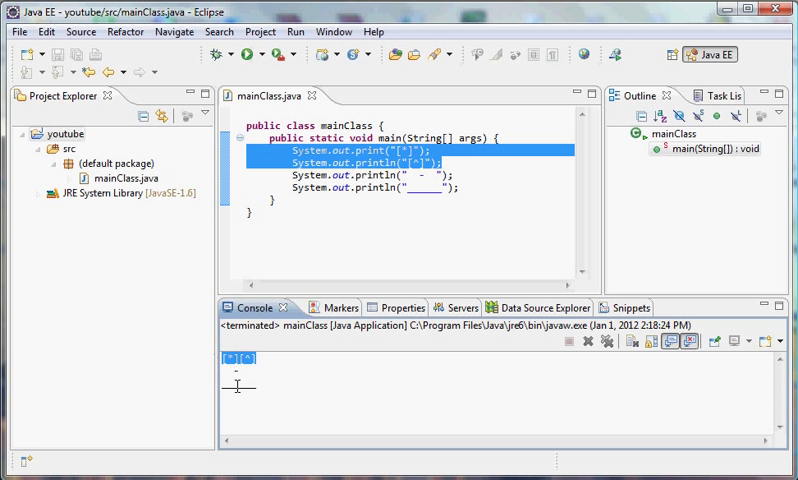
left_click(338, 162)
double_click(370, 150)
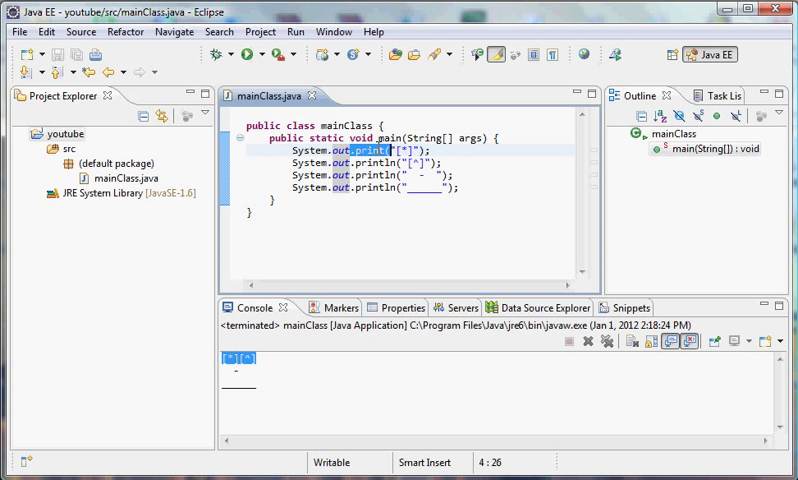
double_click(402, 150)
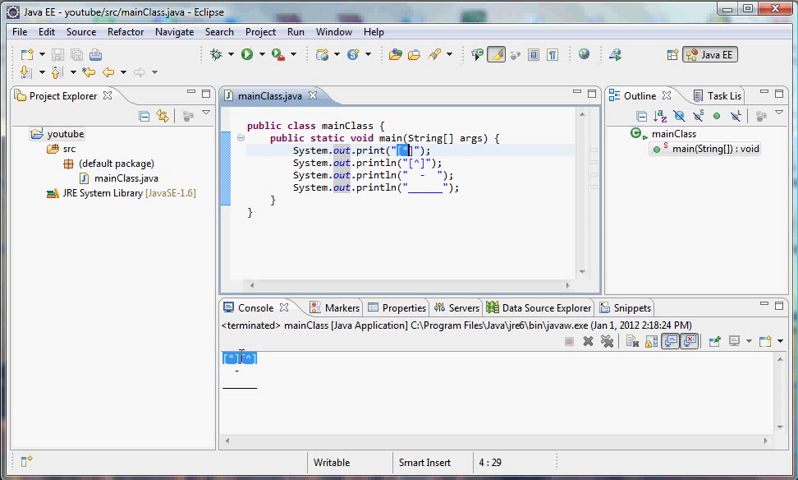
left_click(432, 150)
- Examine the println statement's method name and string symbol against the output lines
double_click(370, 162)
left_click(410, 162)
double_click(414, 162)
left_click(243, 373)
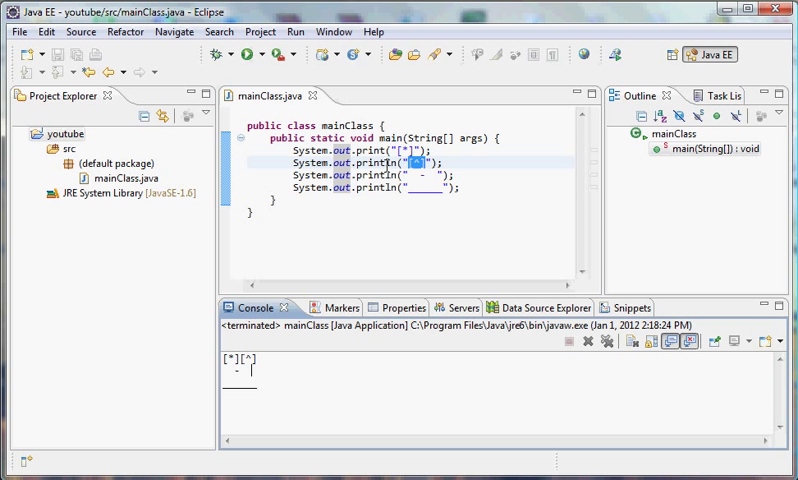
left_click(343, 150)
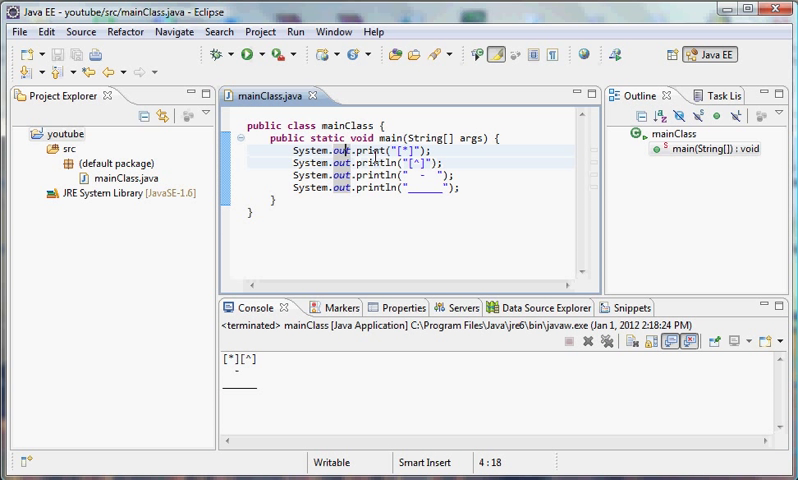
mouse_move(278, 143)
left_mouse_down()
mouse_move(290, 163)
mouse_move(470, 160)
left_mouse_up()
left_click(290, 150)
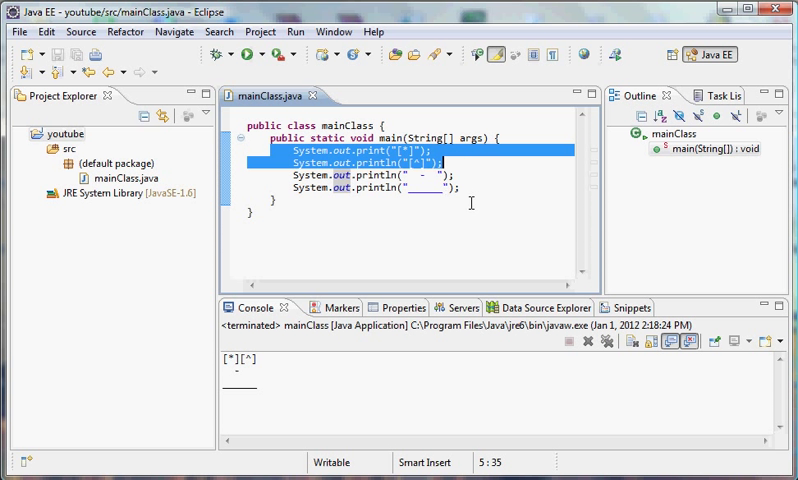
- Paste the i=34, j=23 arithmetic code over all four print statements, then save and run
left_click_drag(463, 188, 210, 150)
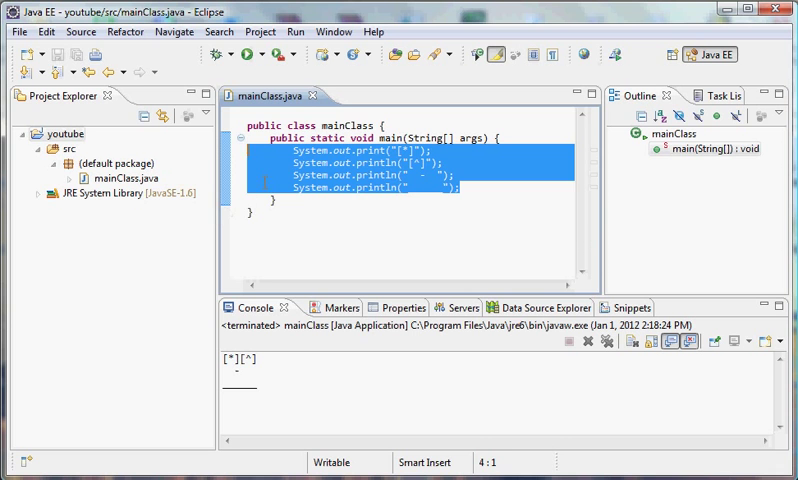
type("int i = 34; \t\tint j = 23;  \t\tint sum = i + j; \t\tint difference = i - j; \t\tint product = i * j;  \t\tSystem.out.println(i + \" \" + j);  \t\tSystem.out.println(sum); \t\tSystem.out.println(difference); \t\tSystem.out.println(product);")
left_click(247, 54)
left_click(392, 325)
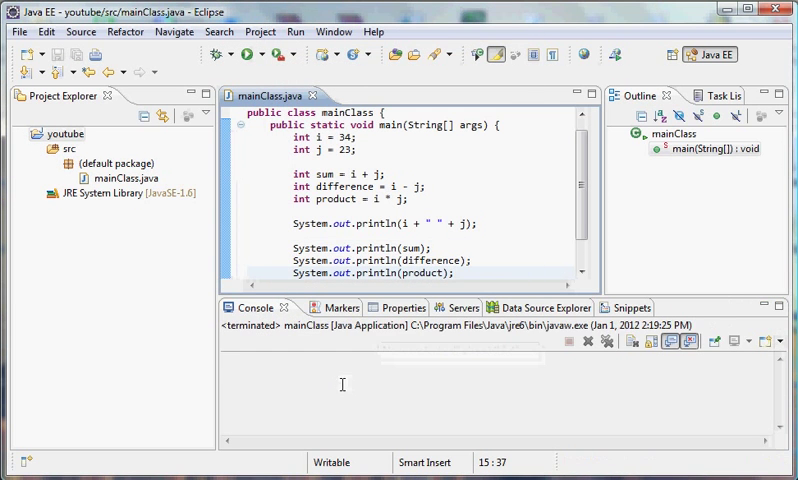
- Review the results 57, 11, 782 and the i, j declarations and arithmetic expressions
left_click_drag(252, 358, 222, 358)
left_click(228, 389)
double_click(228, 382)
left_click(230, 383)
left_click_drag(580, 175, 581, 190)
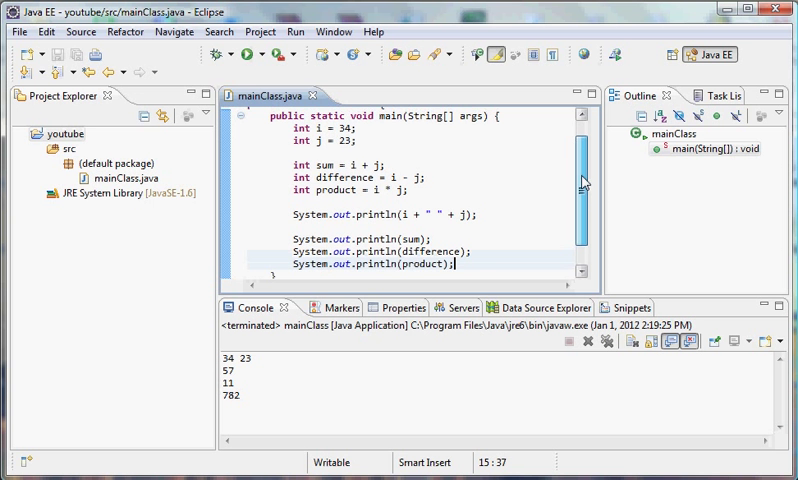
mouse_move(270, 128)
left_mouse_down()
mouse_move(355, 128)
mouse_move(260, 153)
mouse_move(410, 190)
left_mouse_up()
left_click(349, 142)
left_click(374, 190)
left_click_drag(353, 164, 425, 177)
left_click_drag(372, 190, 408, 190)
- Examine the combined "i j" println line and the three result println lines
left_click_drag(292, 214, 477, 214)
left_click(400, 214)
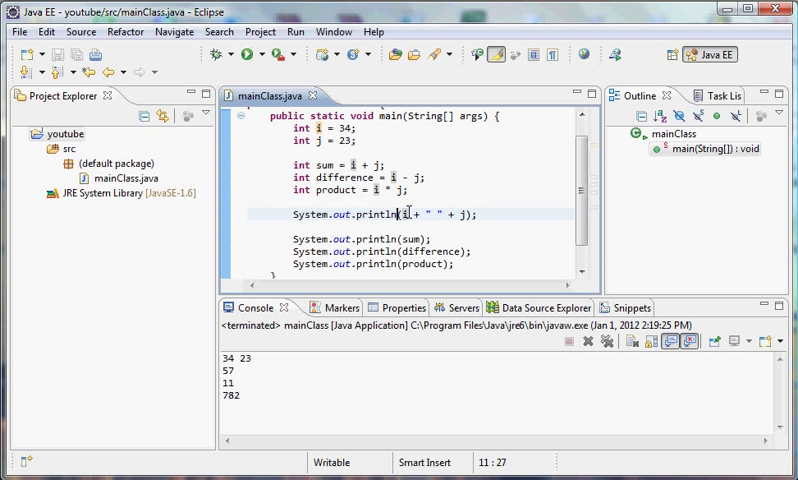
left_click_drag(428, 214, 438, 214)
left_click(460, 214)
left_click_drag(222, 358, 251, 358)
left_click(426, 251)
left_click_drag(265, 232, 546, 268)
left_click(483, 238)
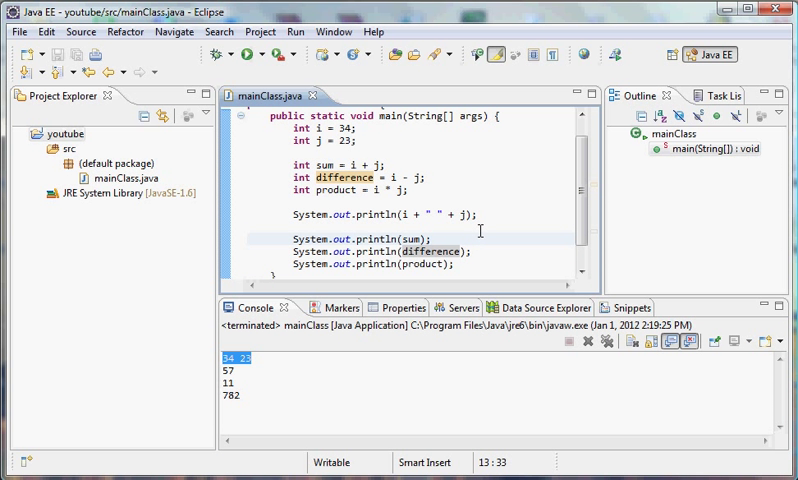
- Trace variable i in the println expression to the value 34 in the output
left_click_drag(478, 214, 282, 214)
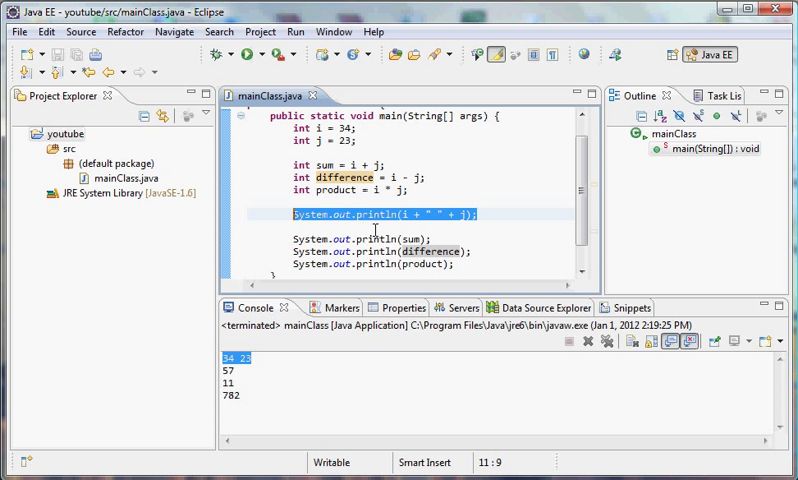
left_click(396, 215)
left_click_drag(402, 214, 468, 214)
left_click(468, 214)
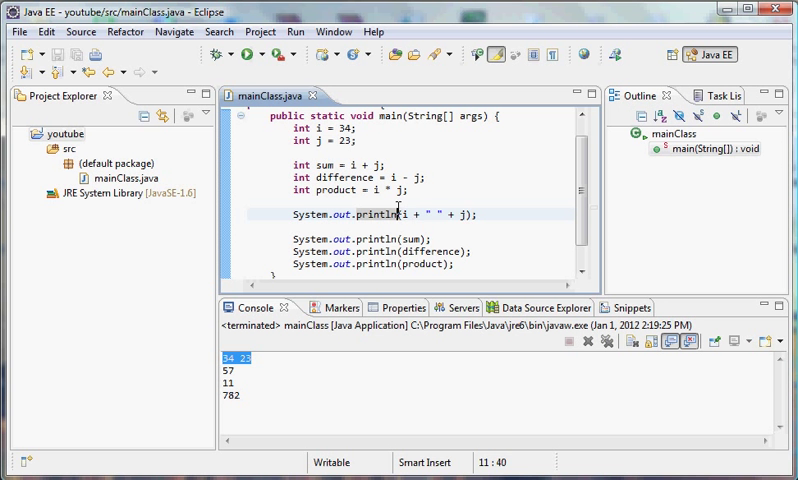
left_click_drag(398, 214, 357, 214)
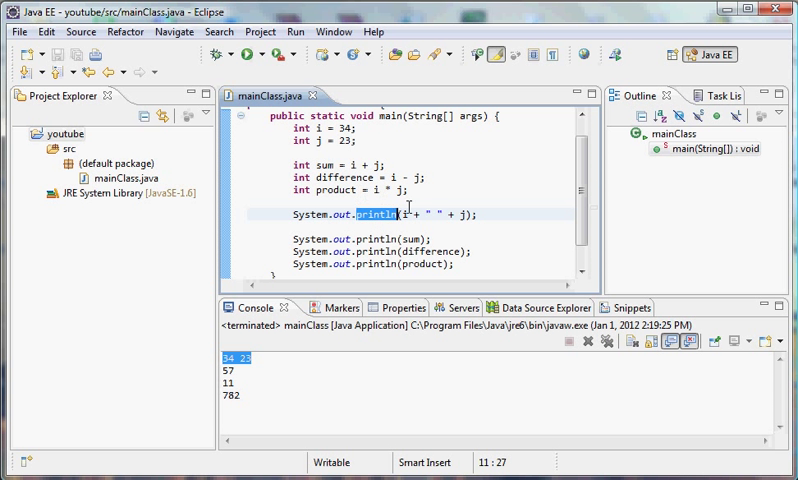
double_click(406, 214)
left_click(410, 214)
left_click_drag(408, 214, 401, 214)
double_click(347, 130)
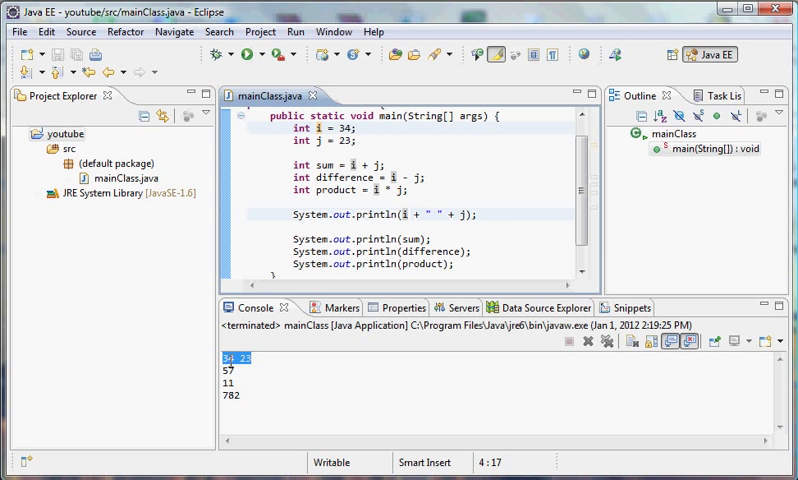
left_click_drag(234, 358, 218, 358)
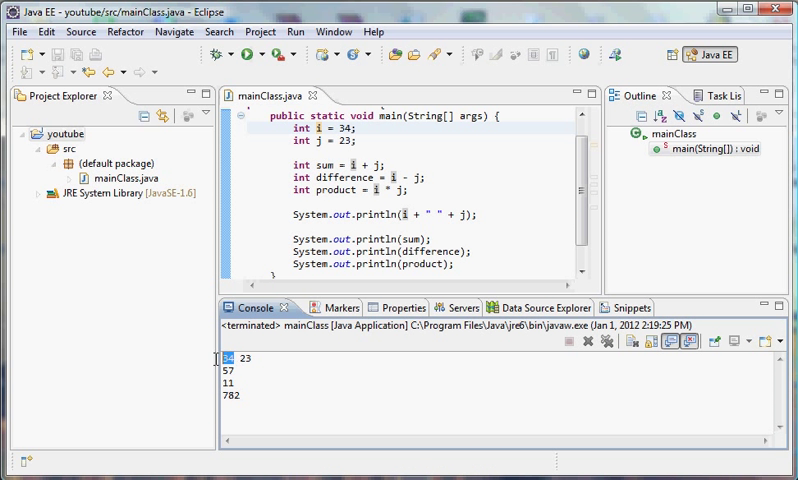
- Show how the quoted space string produces the gap between 34 and 23
left_click(419, 215)
double_click(430, 214)
left_click(421, 214)
double_click(432, 214)
left_click(243, 358)
mouse_move(250, 358)
left_mouse_down()
mouse_move(222, 358)
mouse_move(232, 358)
left_mouse_up()
left_click(240, 358)
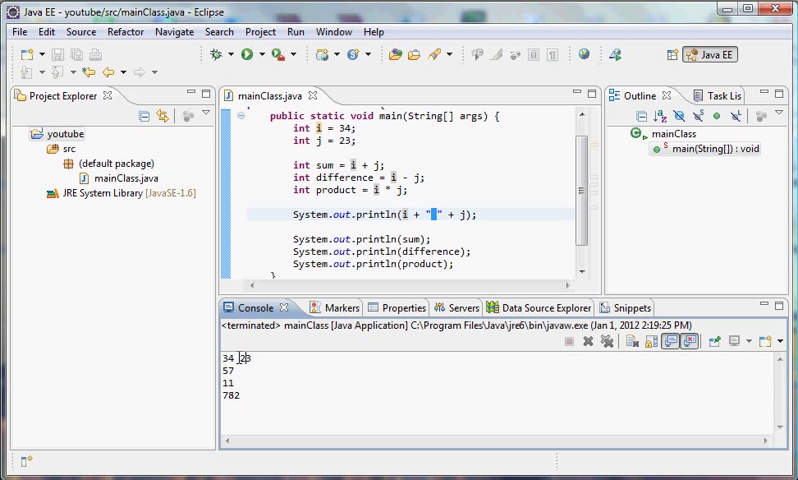
left_click(435, 214)
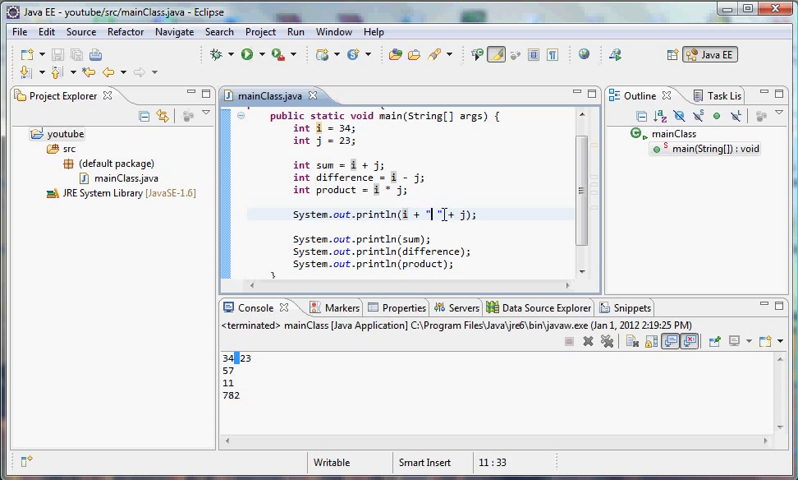
type("\" + j")
double_click(244, 358)
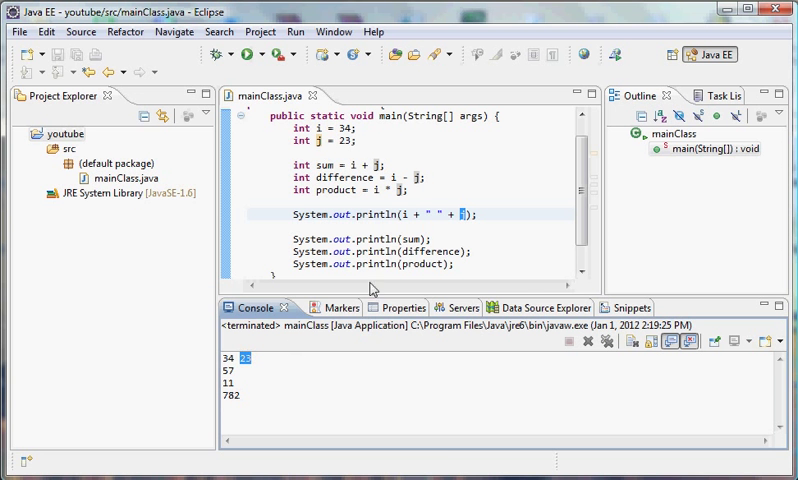
left_click_drag(474, 214, 293, 227)
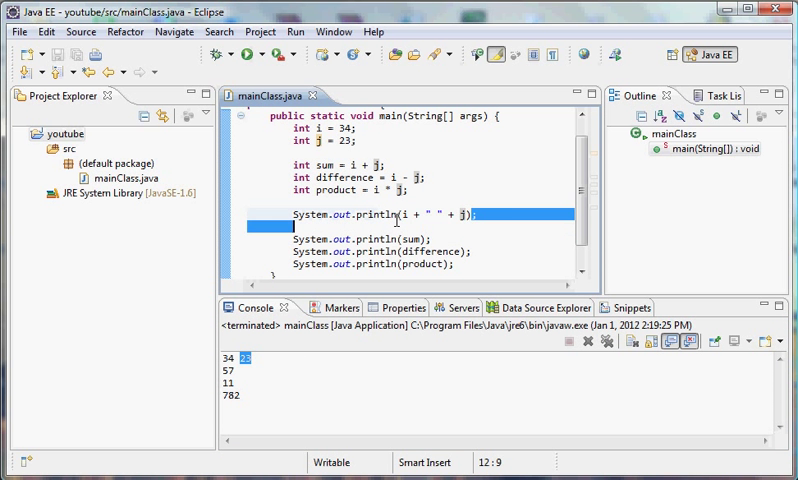
left_click_drag(398, 218, 399, 216)
scroll(519, 223, "down", 1)
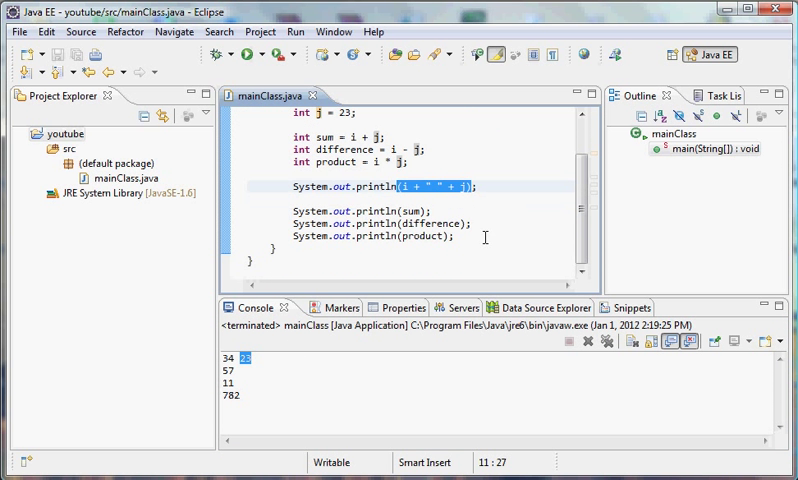
left_click_drag(455, 237, 200, 145)
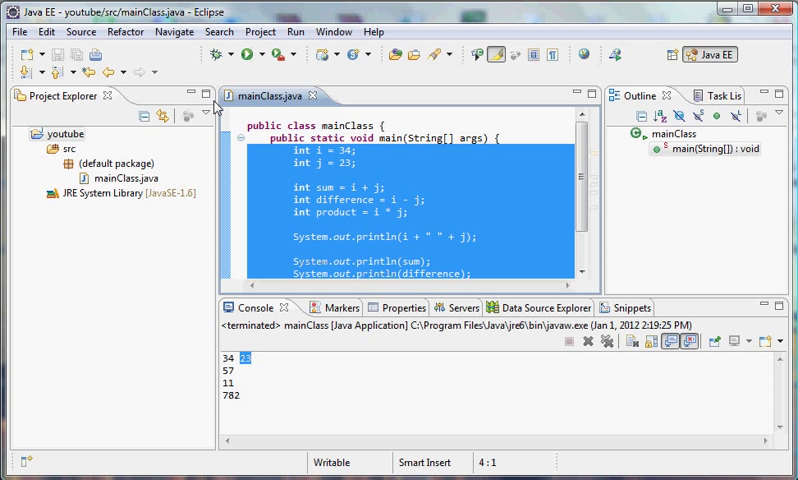
- Delete all code inside main, leave an indented empty line, and add a blank top line
key("Delete")
key("Tab")
key("Tab")
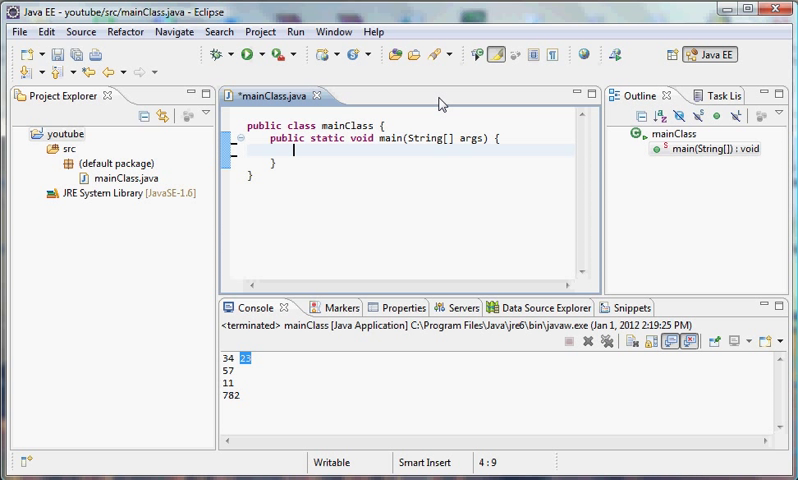
left_click(338, 112)
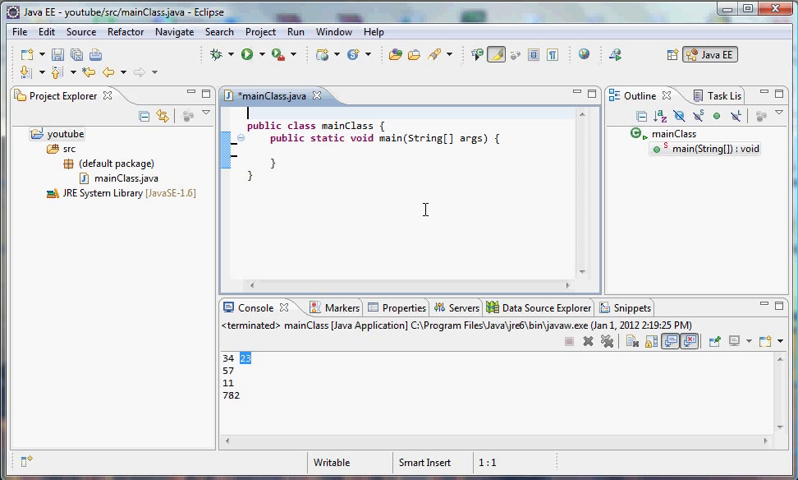
key("Return")
key("Up")
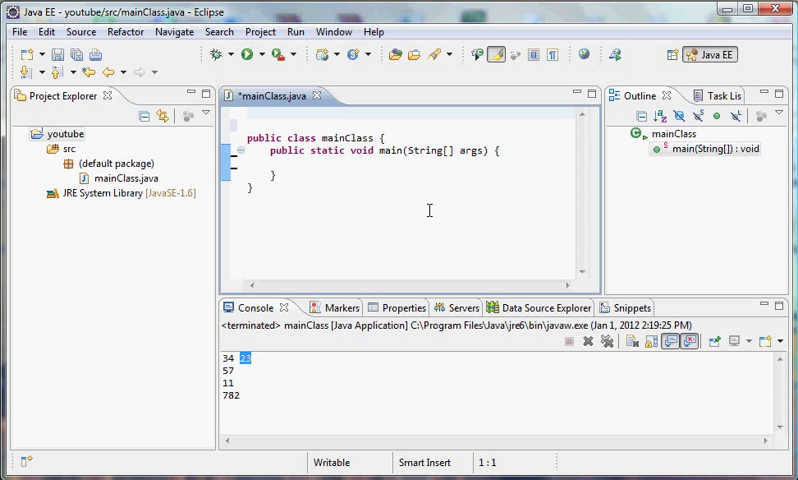
type("import ")
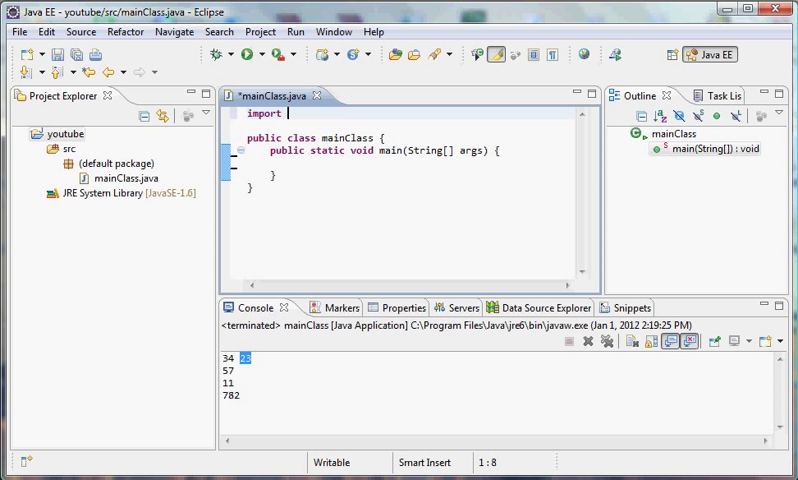
type("java")
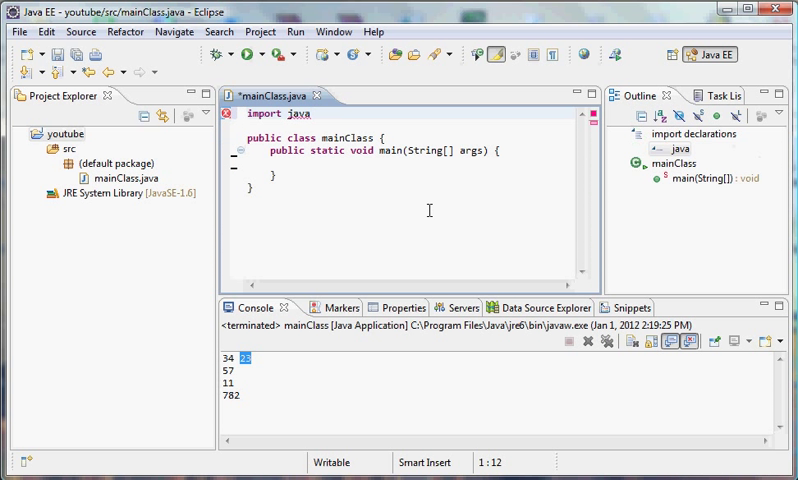
- Walk through the import java.util.Scanner; parts (import, util, Scanner), then return to main
double_click(263, 113)
left_click(312, 113)
type(".util.Scanner;")
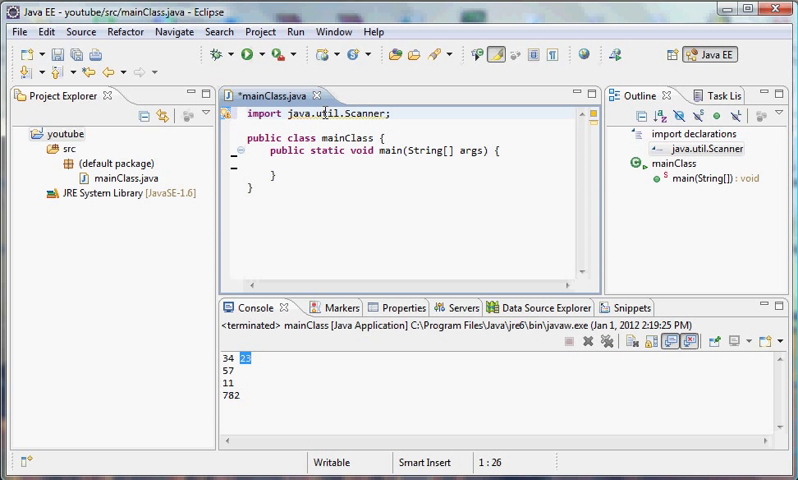
key("ctrl+shift+Left")
key("shift+Left")
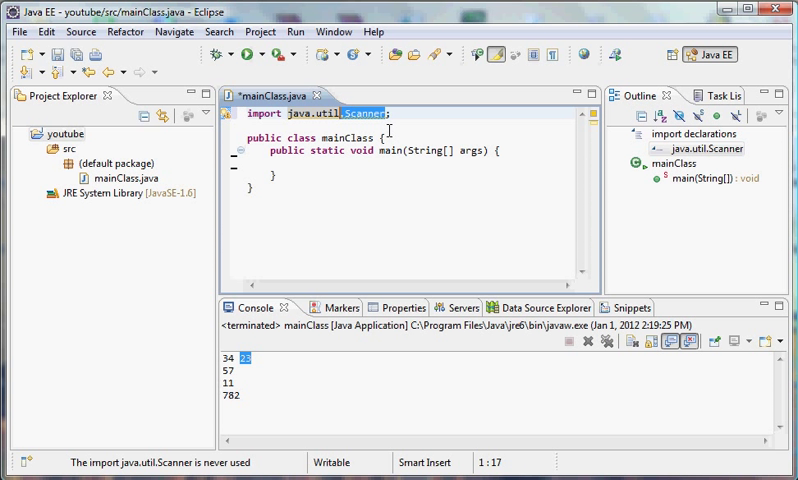
left_click(380, 115)
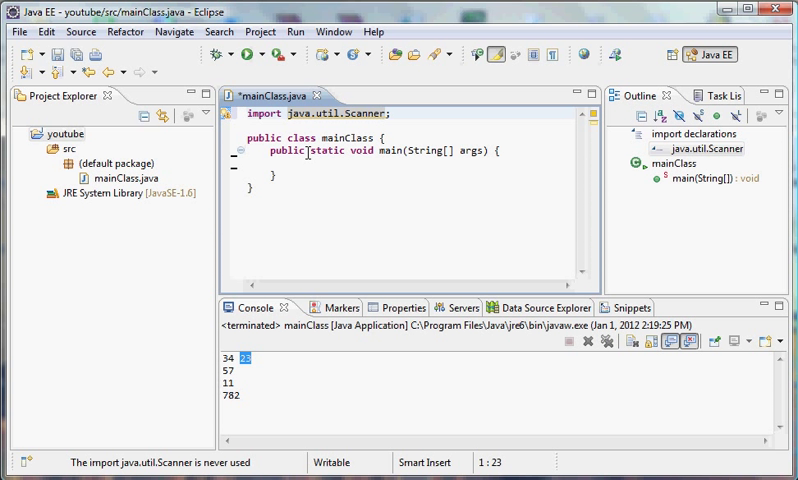
left_click(250, 113)
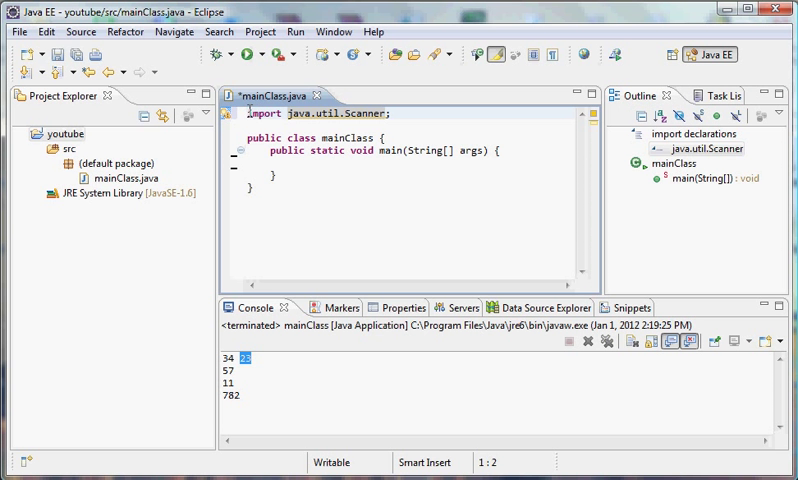
left_click_drag(248, 113, 320, 125)
left_click(316, 113)
double_click(316, 113)
left_click(365, 126)
double_click(365, 113)
left_click(320, 126)
left_click(305, 163)
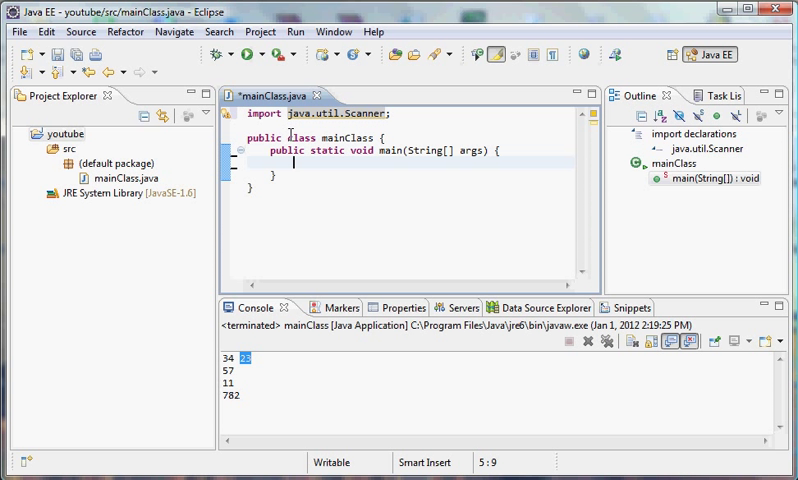
type("SCa")
- Write Scanner myScan = new Scanner(System.in); in main, correcting a typo in Scanner
key("BackSpace")
key("BackSpace")
type("canner myScan = ")
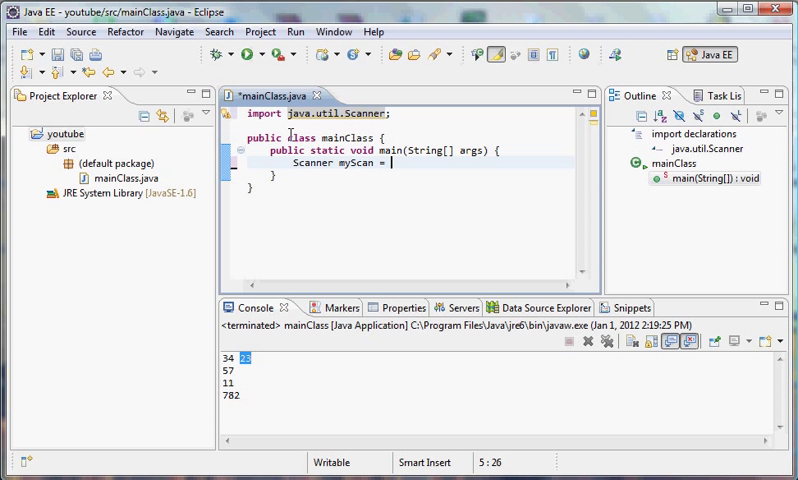
type("new Scanner();")
key("Left")
key("Left")
type("System.in")
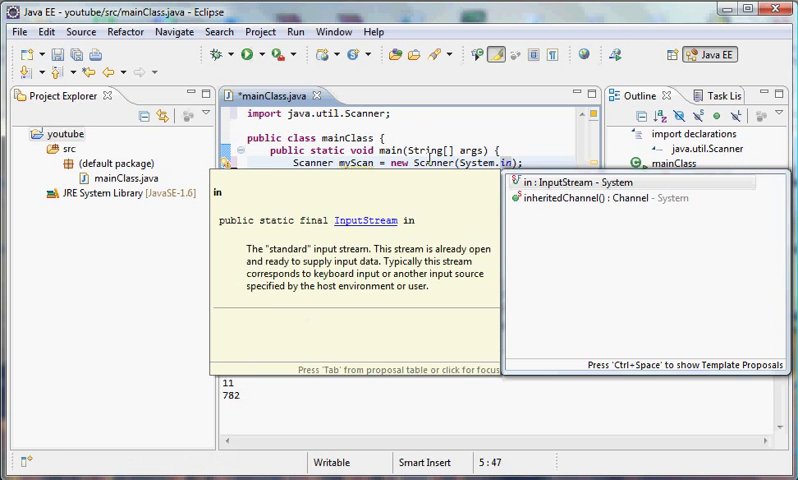
- Write int i = 3; on a new line below the Scanner declaration
left_click_drag(433, 150, 433, 172)
left_click(436, 184)
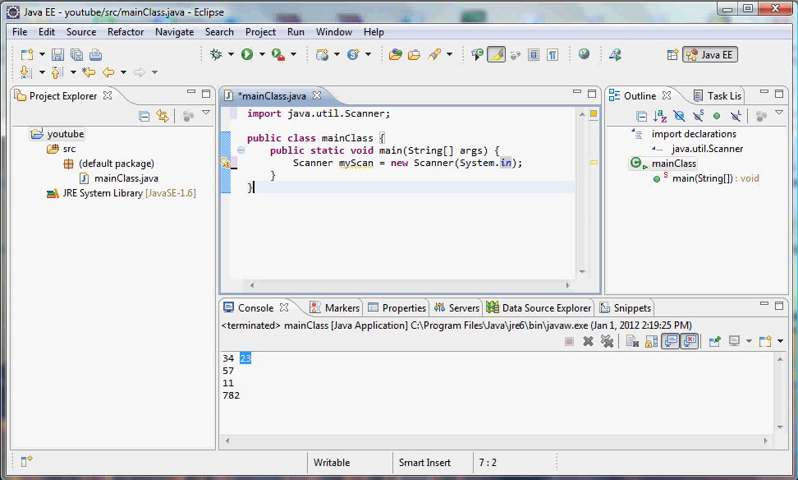
double_click(356, 163)
left_click(297, 163)
double_click(314, 163)
key("End")
key("Return")
type("int i = 3;")
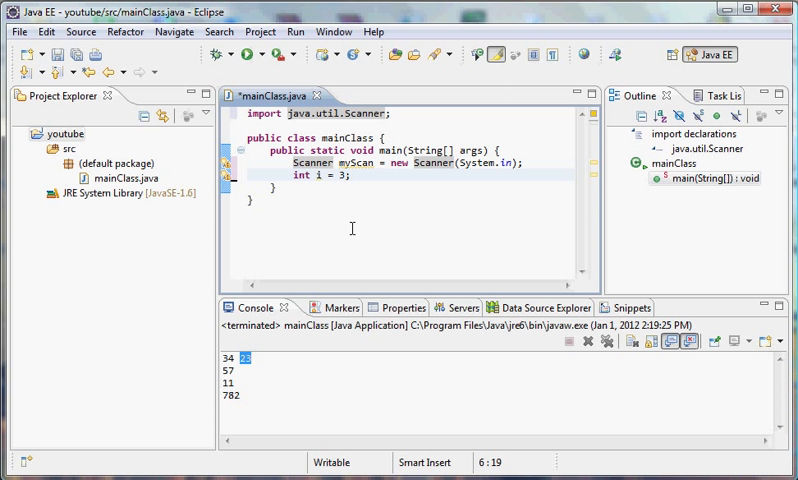
left_click(322, 176)
left_click(295, 176)
left_click_drag(293, 176, 310, 176)
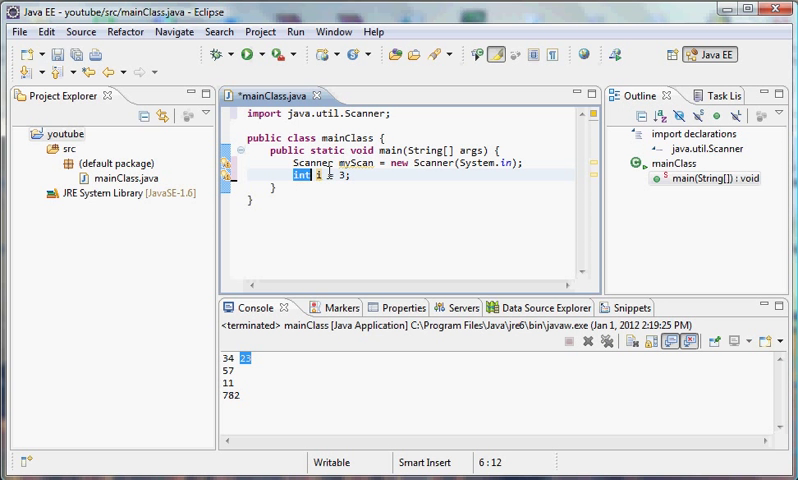
- Explain the Scanner declaration: type, myScan, equals sign, constructor and System.in
double_click(350, 163)
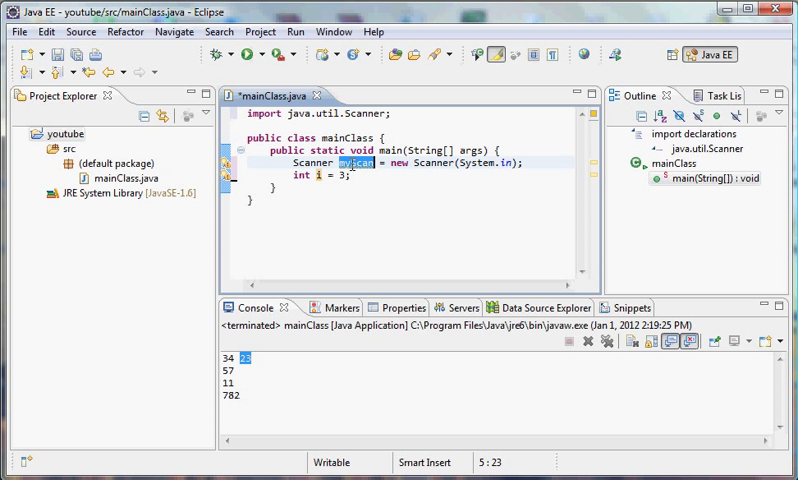
left_click(302, 163)
double_click(302, 163)
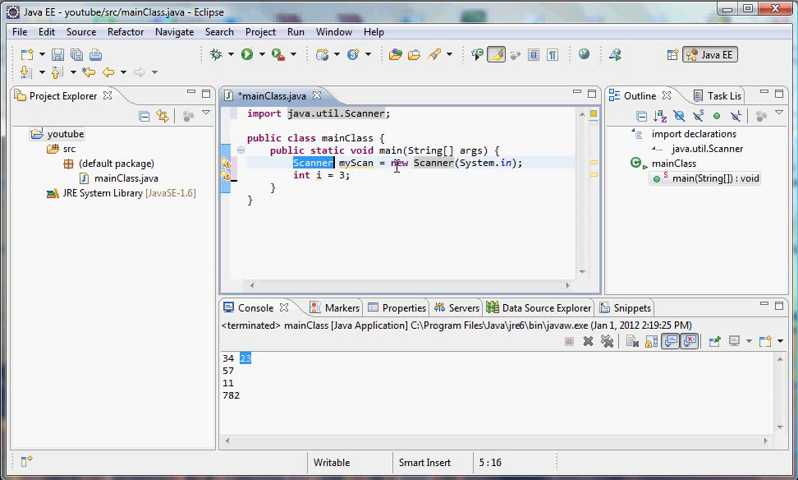
double_click(380, 167)
left_click(405, 163)
double_click(430, 163)
left_click(462, 161)
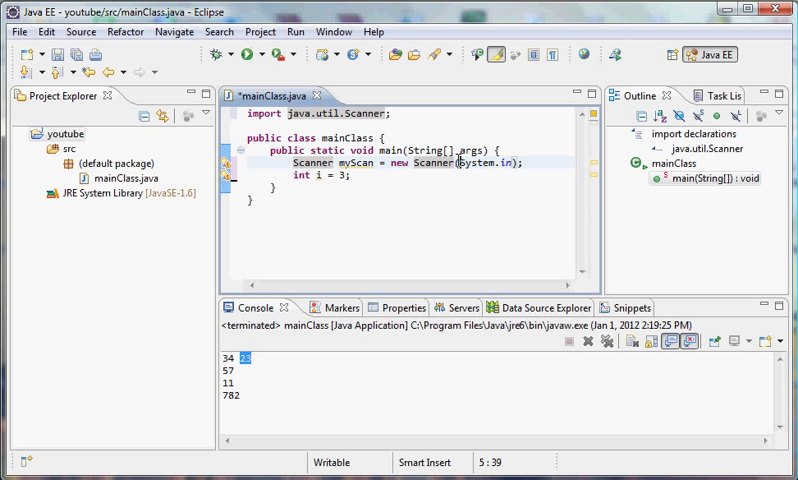
left_click_drag(462, 161, 510, 163)
left_click(440, 162)
left_click_drag(461, 163, 514, 163)
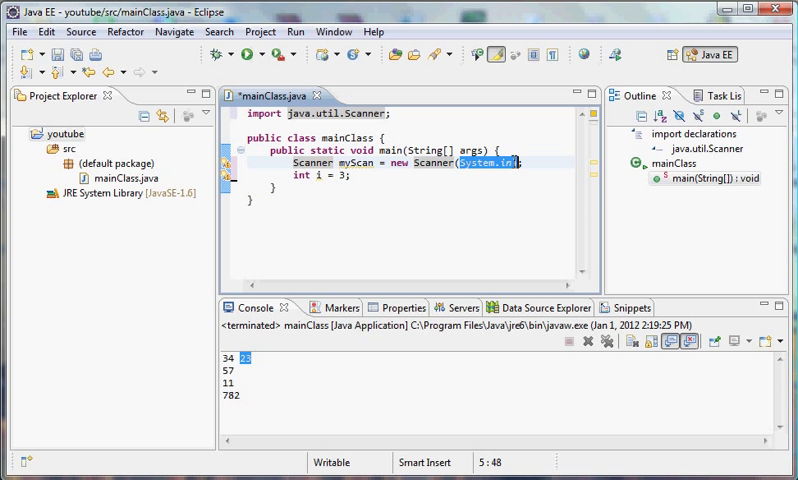
double_click(435, 163)
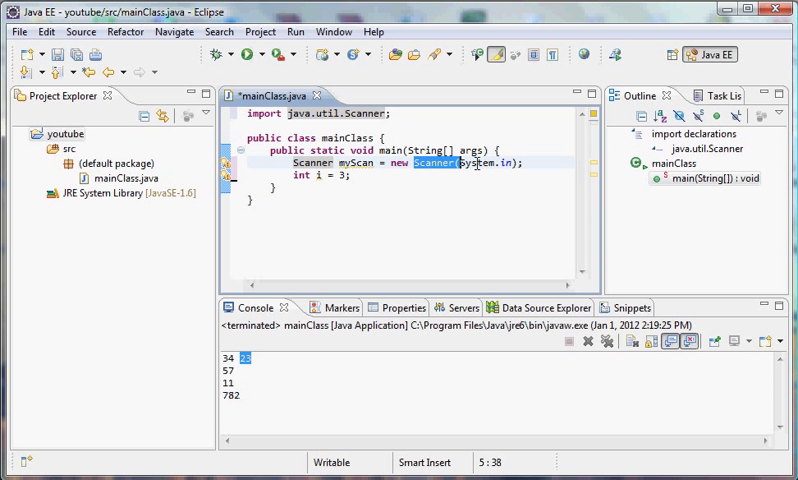
left_click(458, 163)
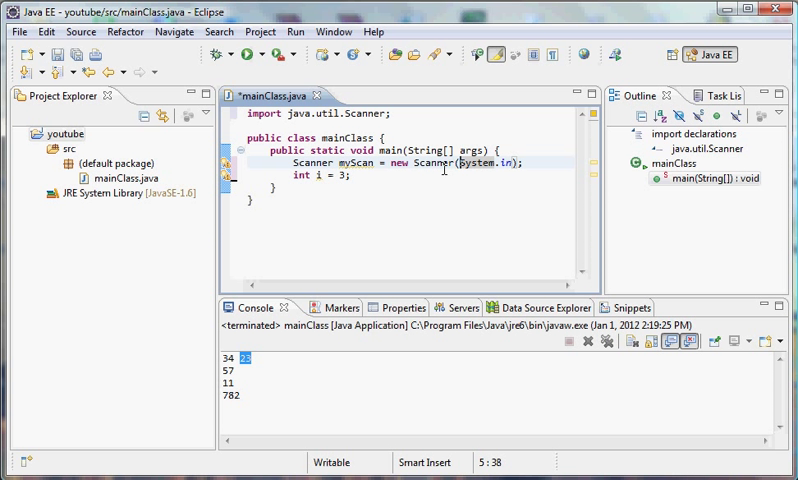
- Revisit the constructor, System.in, myScan and Scanner, then select the int i = 3; line
left_click_drag(414, 163, 450, 175)
double_click(448, 163)
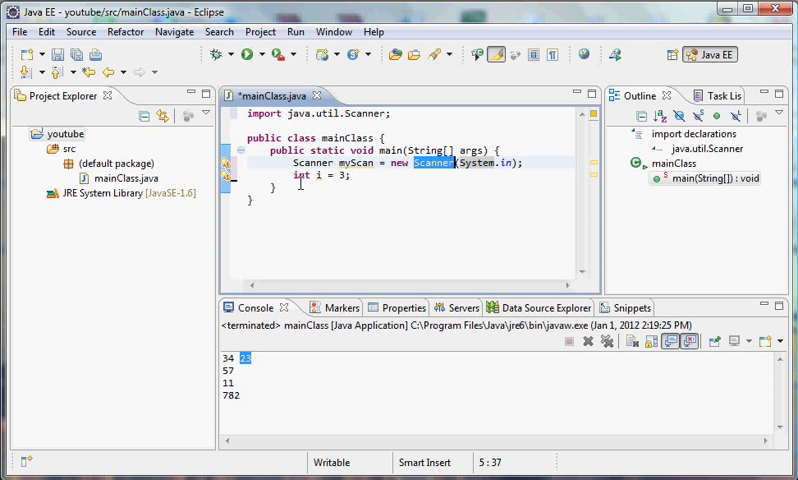
left_click(458, 163)
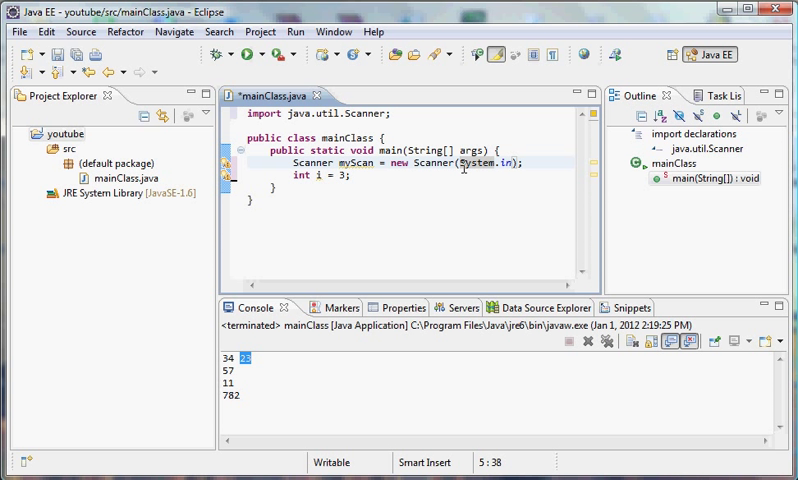
left_click_drag(458, 163, 512, 163)
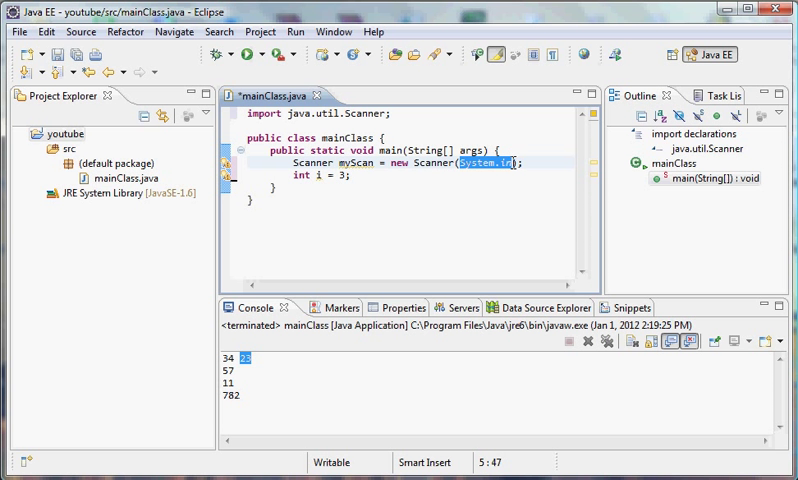
left_click(485, 126)
left_click_drag(458, 163, 512, 163)
left_click_drag(339, 163, 374, 163)
double_click(313, 163)
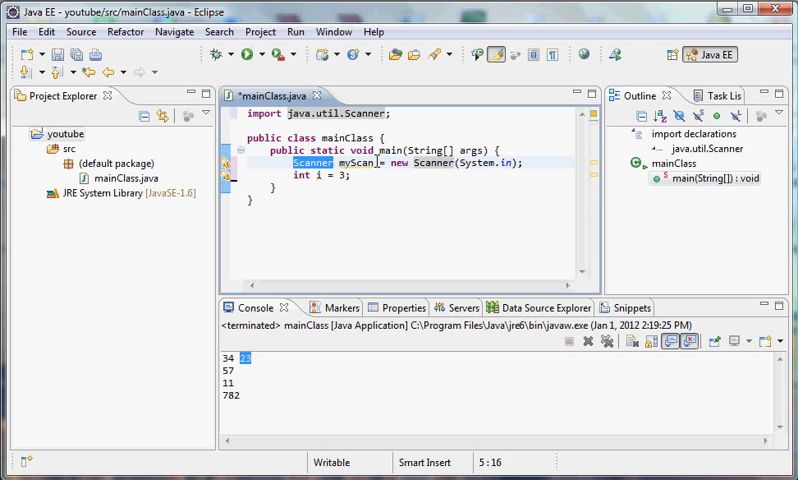
left_click_drag(458, 163, 512, 163)
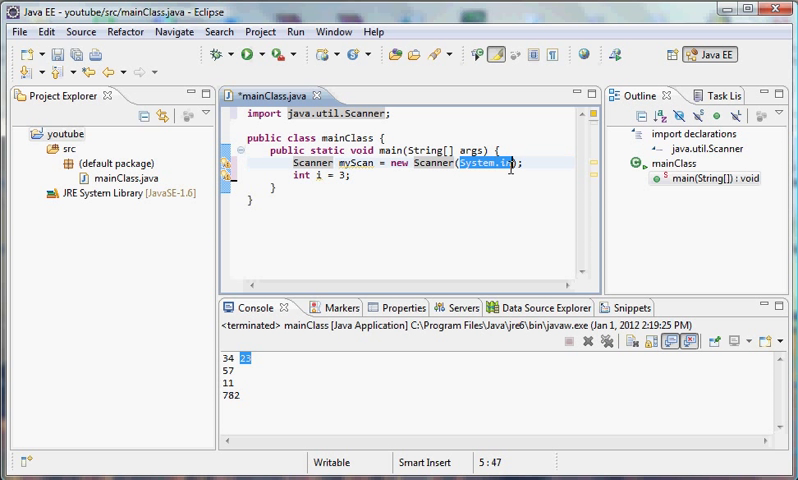
left_click_drag(347, 176, 293, 176)
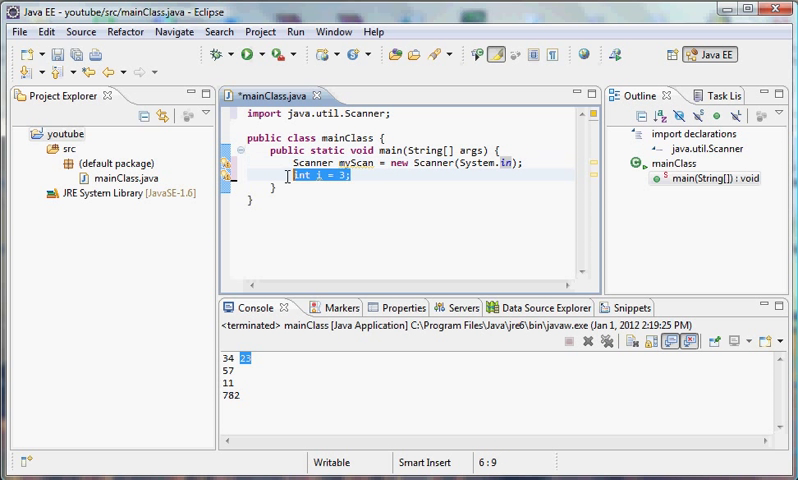
- Replace the int i = 3; line with a blank line below the Scanner declaration
key("BackSpace")
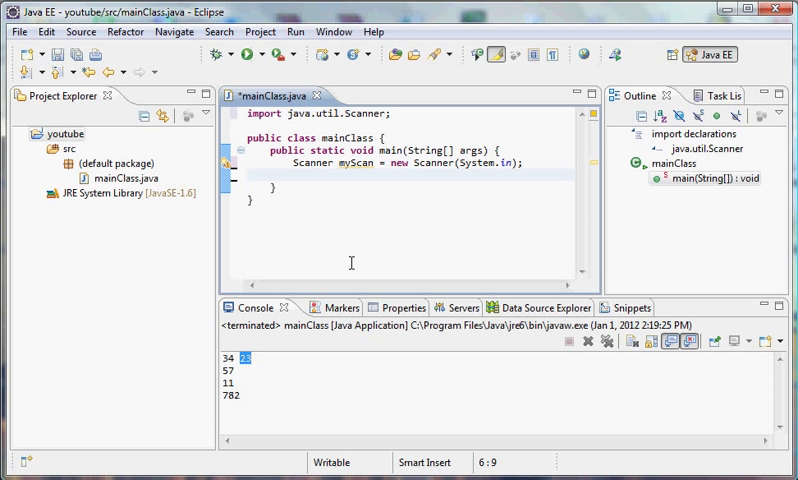
key("Return")
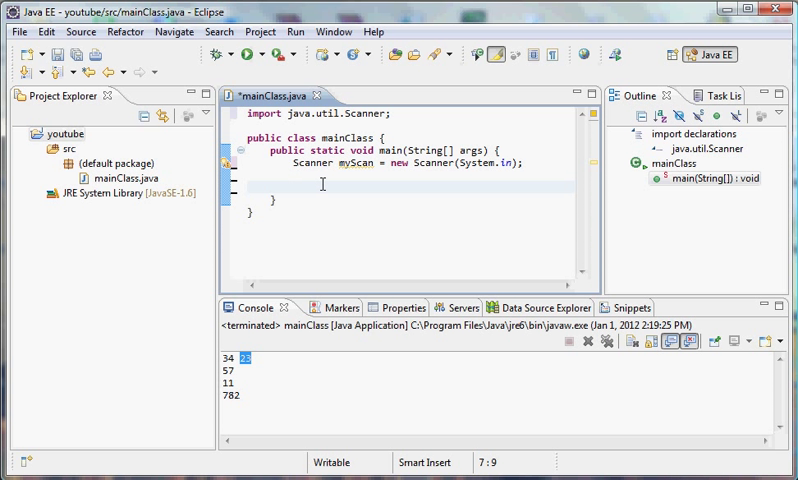
left_click_drag(293, 163, 533, 166)
left_click(330, 200)
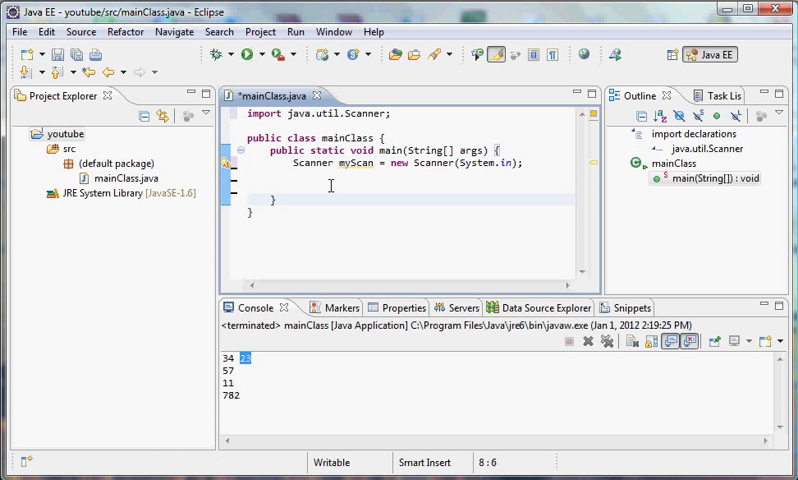
type("System.out.rpin")
- Write System.out.println("Enter your name: "); and start a new line below it
key("BackSpace")
key("BackSpace")
key("BackSpace")
key("BackSpace")
type("println();")
key("Left")
type("\"Enter you")
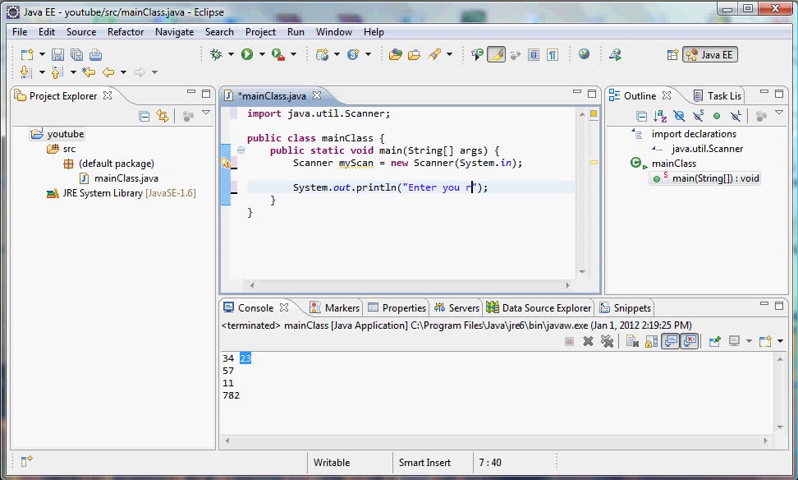
type("r name:")
key("Right")
key("Right")
key("End")
key("Return")
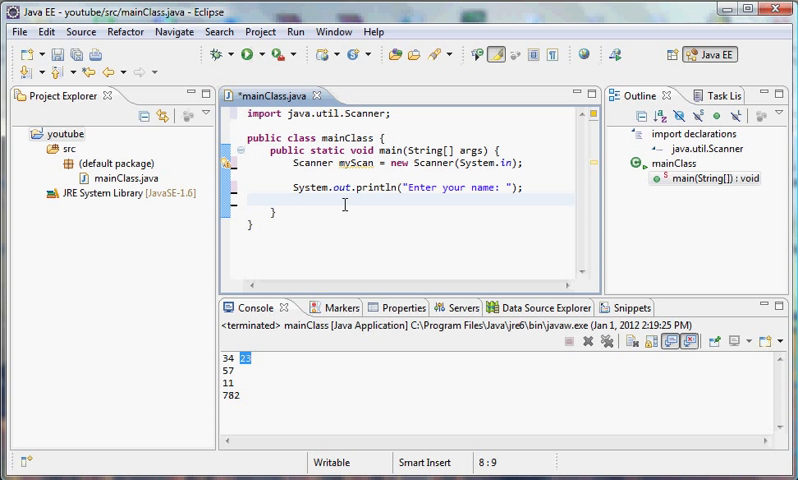
type("String name =")
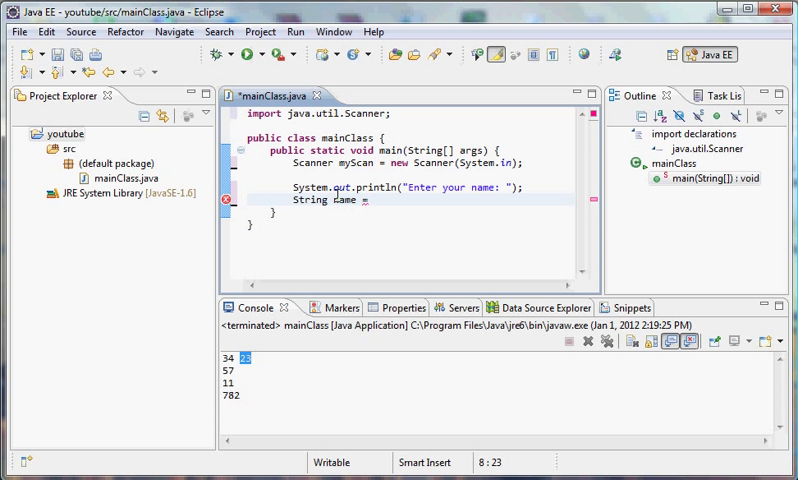
- Write String name = myScan.next();, accepting next() from content assist
double_click(336, 199)
left_click(381, 199)
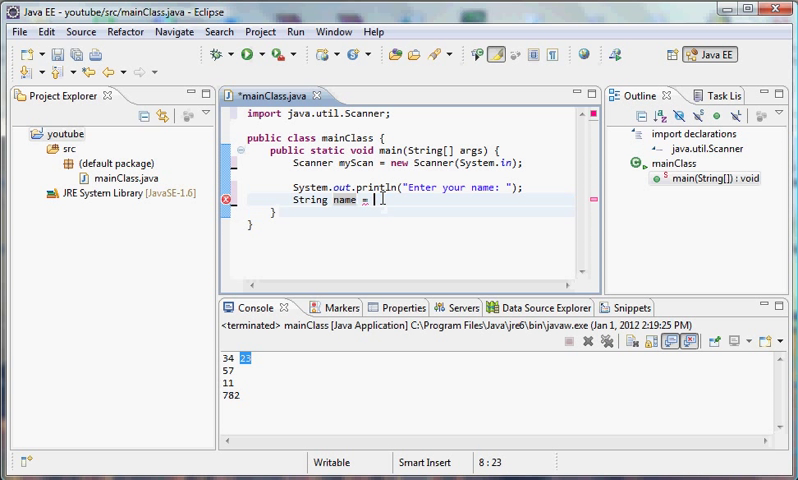
type("myScan.")
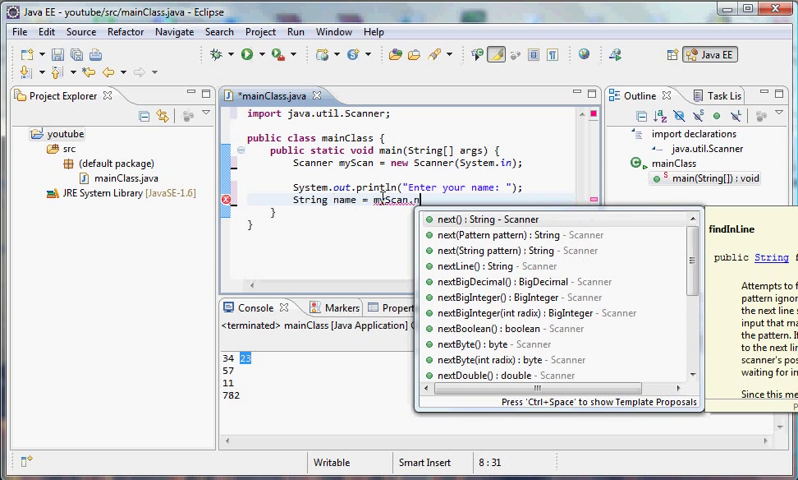
type("next()")
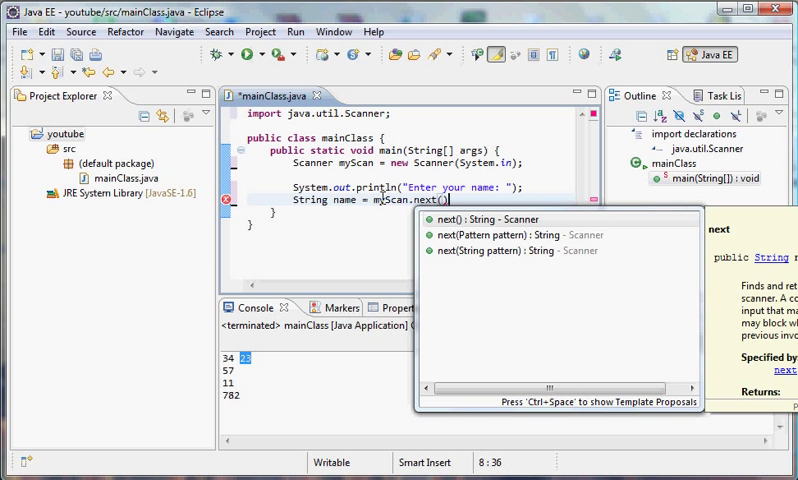
type(";")
left_click(417, 187)
left_click(435, 200)
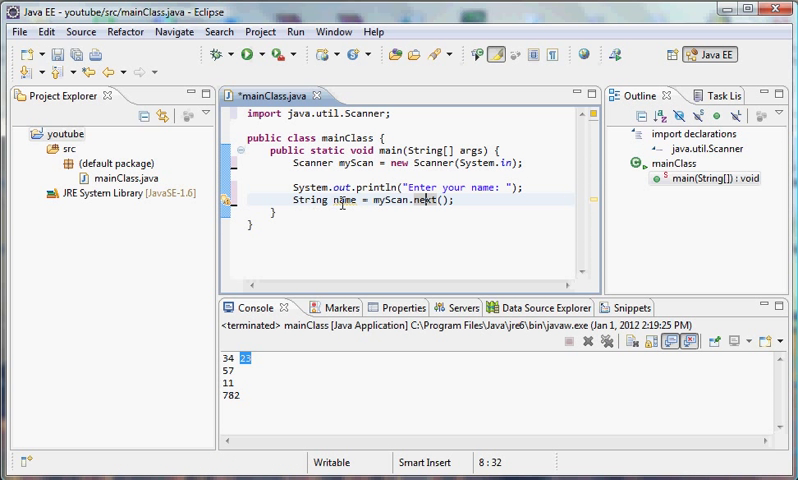
- Highlight name, String and myScan.next() on line 8 while explaining the name-reading statement
double_click(341, 200)
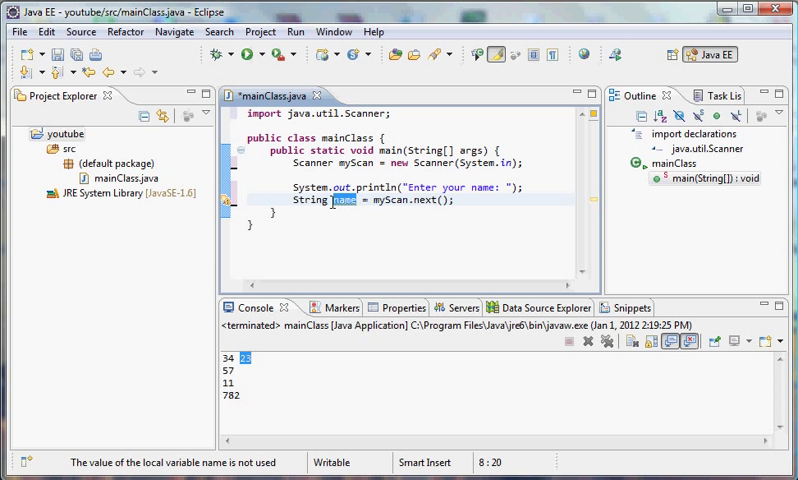
double_click(309, 200)
left_click_drag(374, 200, 450, 200)
left_click(408, 200)
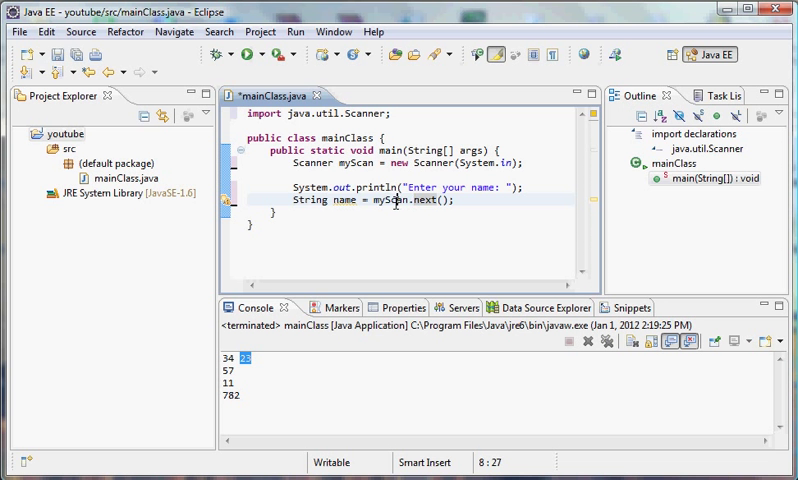
double_click(390, 200)
left_click_drag(409, 200, 443, 200)
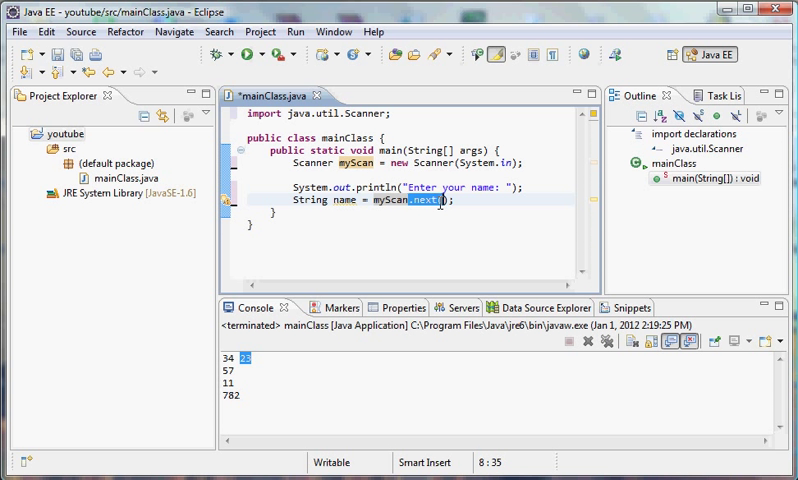
left_click(409, 202)
left_click_drag(409, 201, 449, 201)
- Point out myScan and Scanner on line 5, then .next() and name on line 8
double_click(388, 200)
double_click(355, 163)
double_click(323, 164)
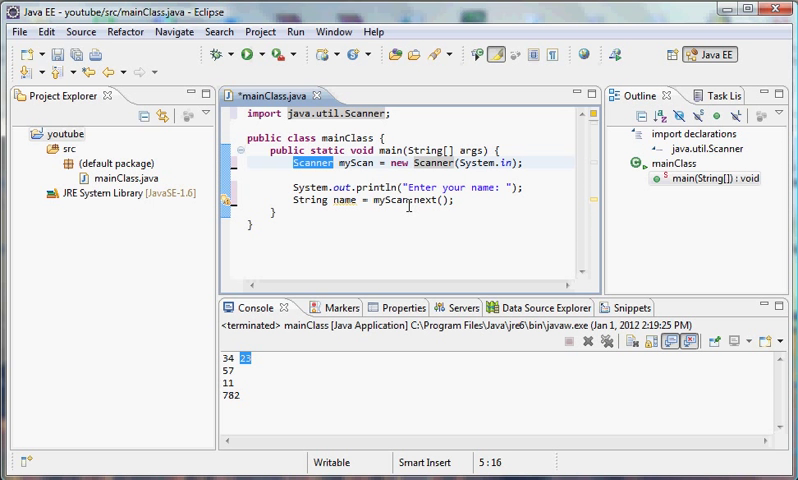
left_click_drag(410, 200, 449, 200)
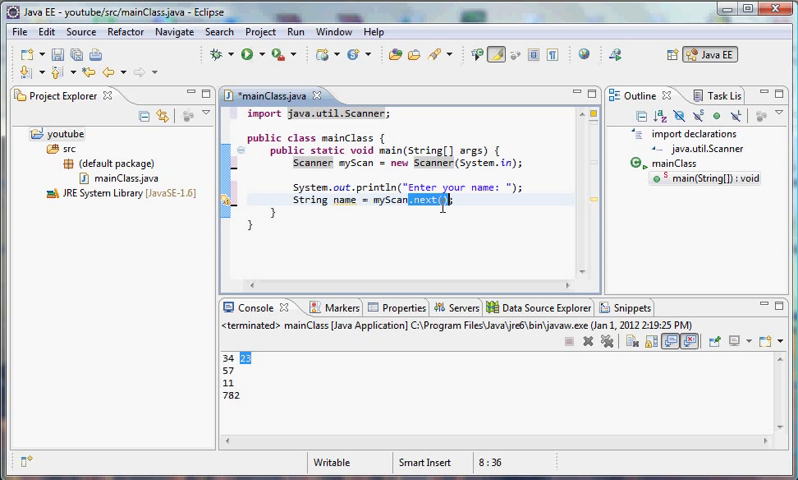
left_click(412, 200)
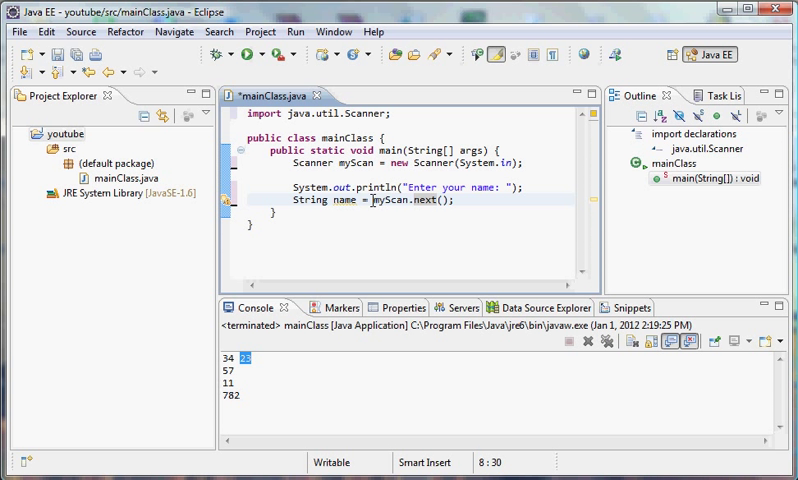
left_click_drag(372, 200, 446, 200)
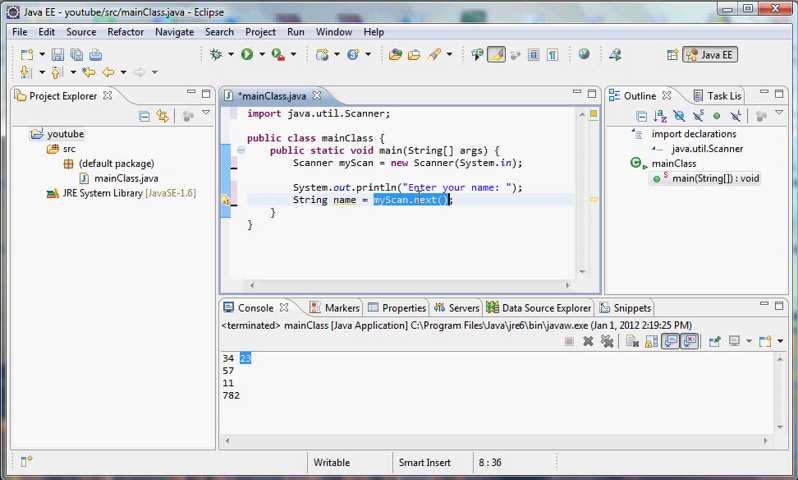
double_click(343, 200)
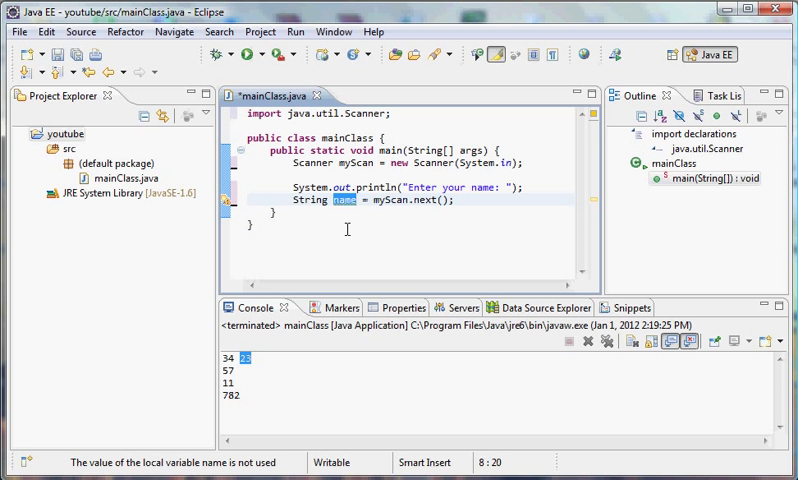
- Highlight the 'Enter your name:' prompt and name line, then add blank lines below it
left_click_drag(409, 187, 512, 187)
left_click(424, 211)
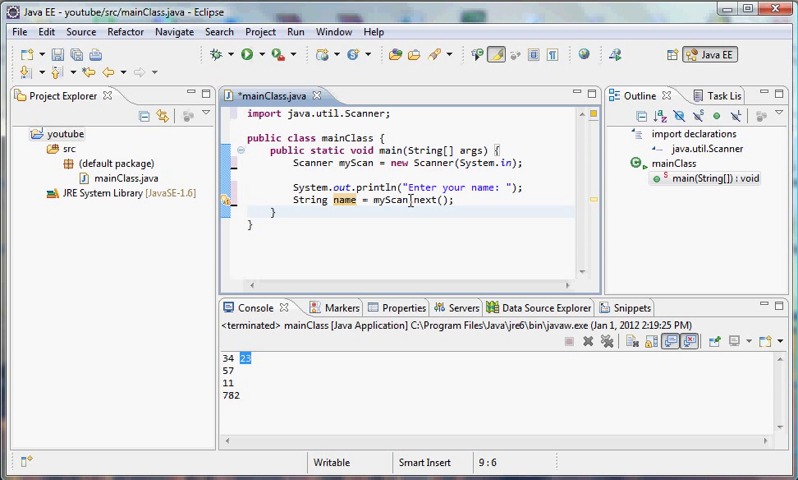
left_click_drag(449, 200, 370, 200)
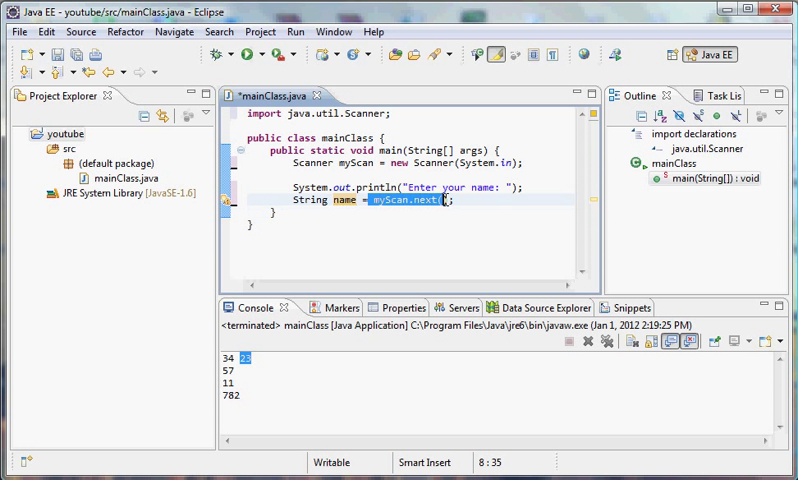
double_click(340, 200)
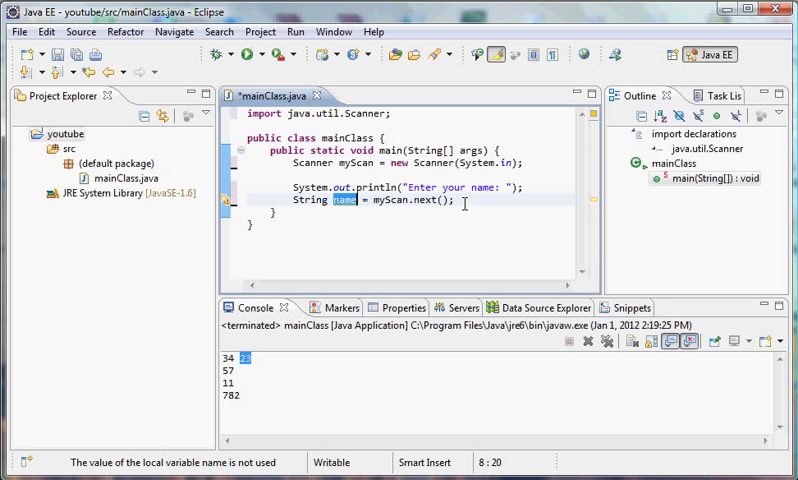
left_click(463, 203)
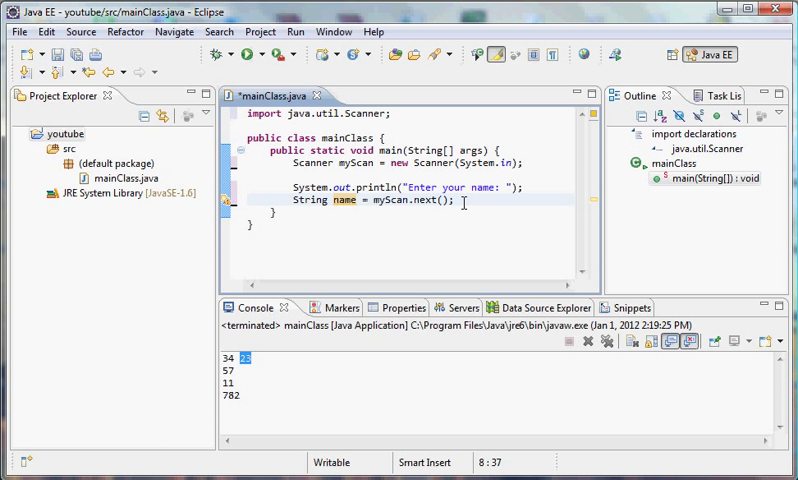
key("Return")
key("Return")
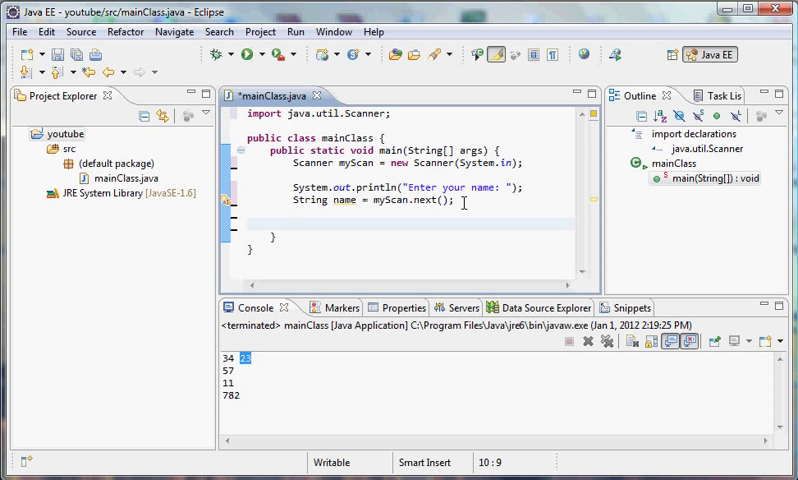
type("System.out.")
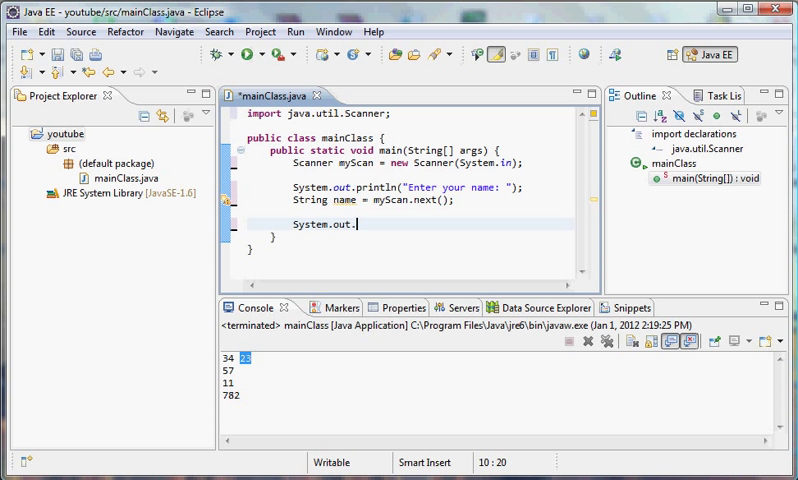
type("priknt")
- Write System.out.println("Hello " + name + "! How are you today?"); and fix its typos
key("BackSpace")
key("BackSpace")
key("BackSpace")
type("ntln")
type("();")
key("Left")
key("Left")
type("\"Hello ")
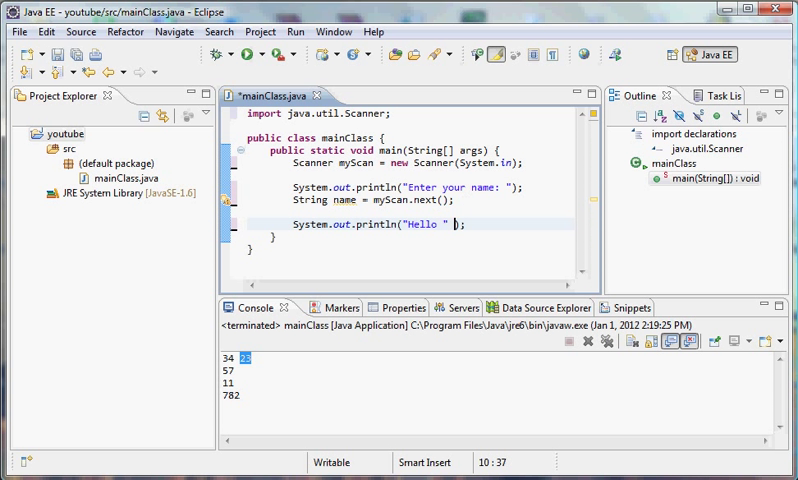
type(" + name")
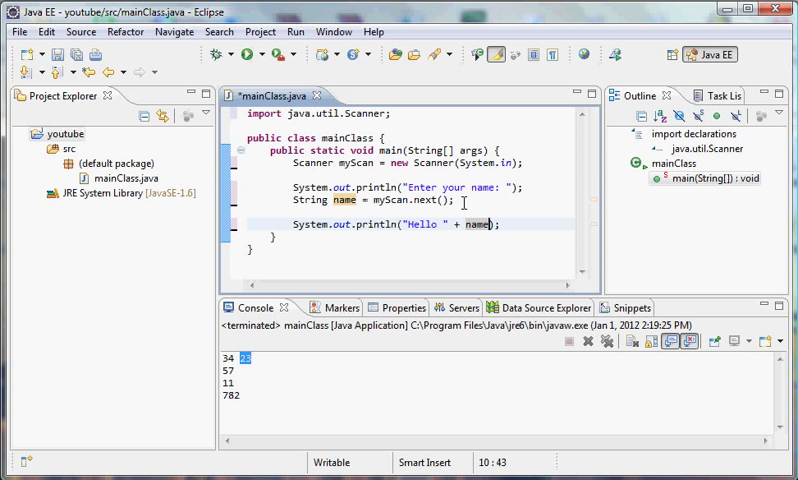
type(" + \"")
key("BackSpace")
type("!")
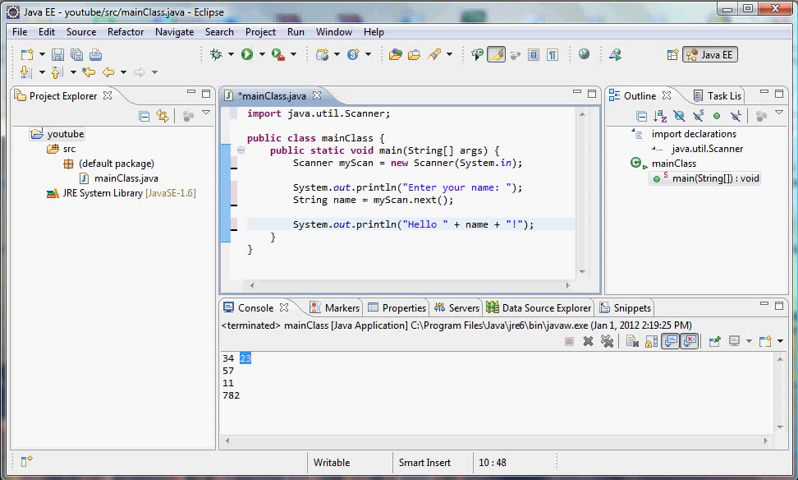
type(" How are you today?")
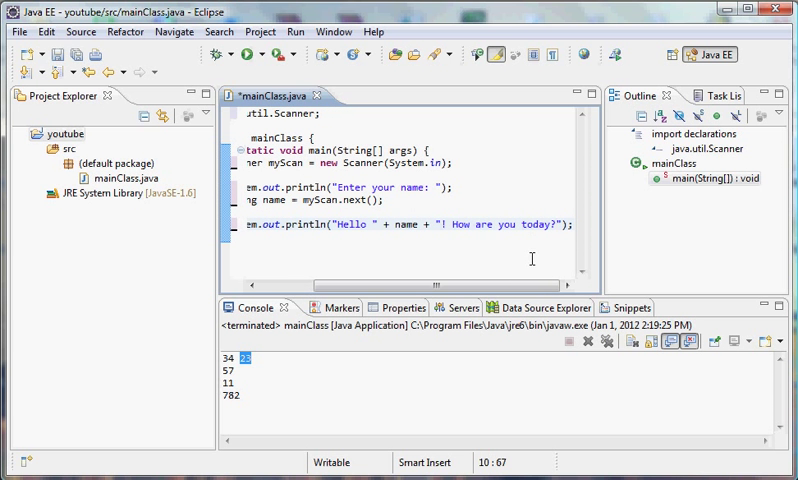
left_click_drag(510, 285, 440, 285)
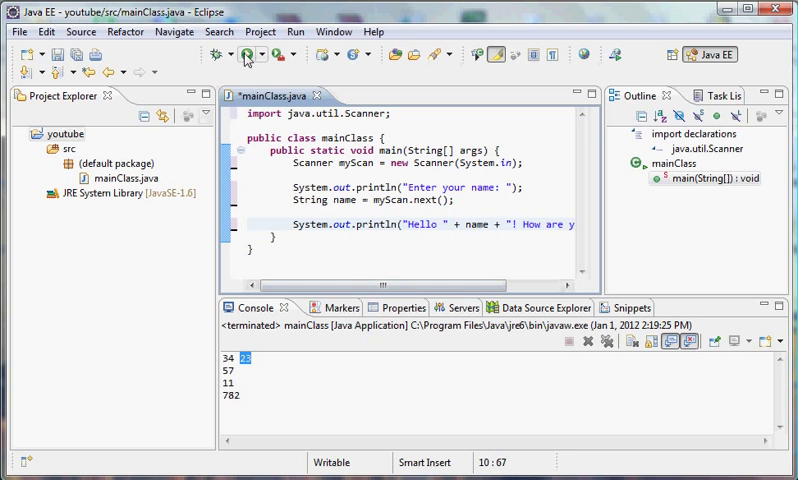
- Save and run the program, enter a name, and point out 'How are you today' in the output
left_click(246, 54)
left_click(392, 325)
left_click(316, 361)
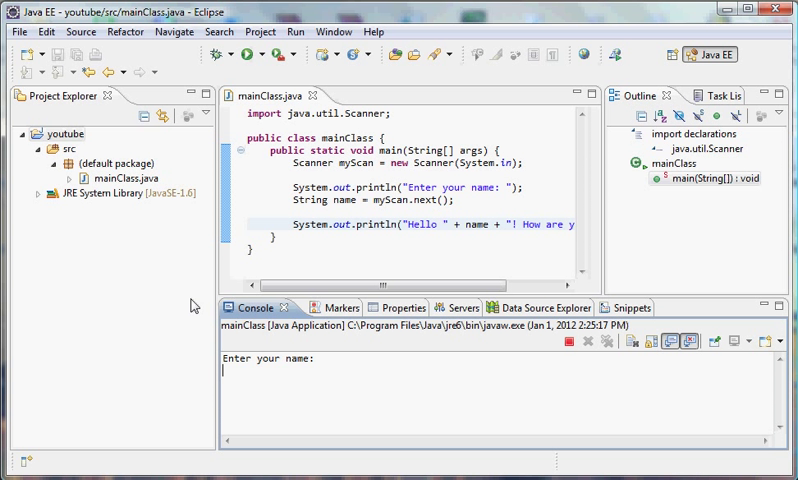
type("Bp")
key("BackSpace")
type("ob")
key("Return")
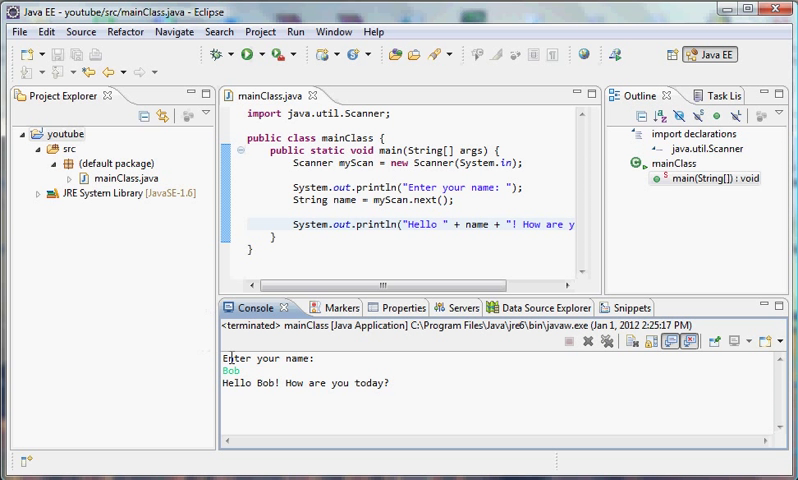
left_click_drag(285, 383, 385, 383)
left_click(380, 388)
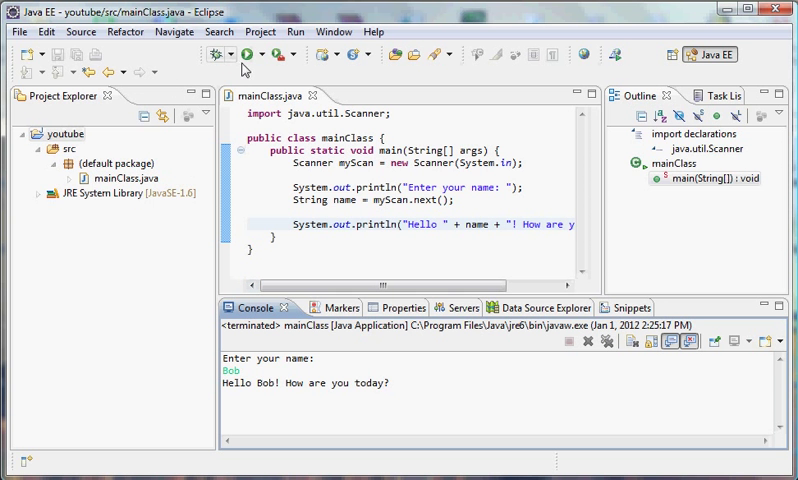
- Run the program again answering Ty, then launch another run for William
left_click(247, 54)
left_click(259, 403)
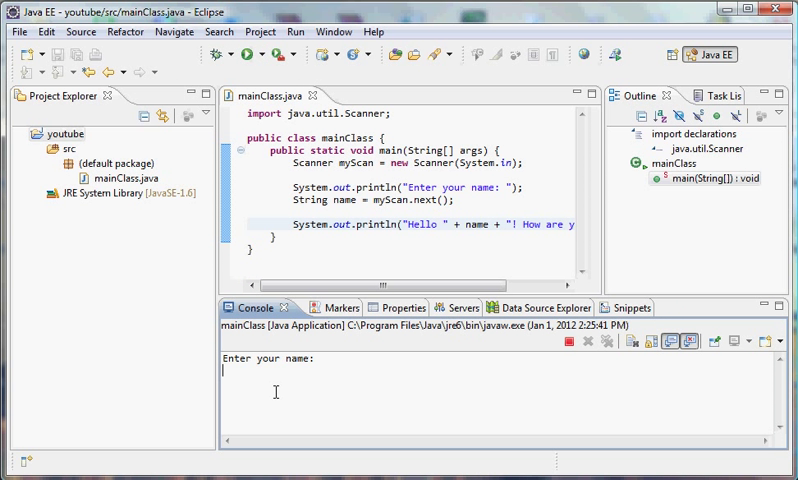
type("Ty")
key("Return")
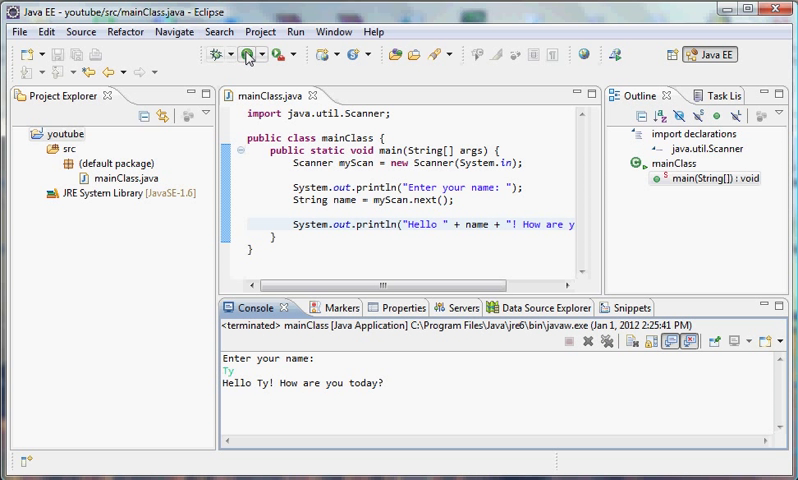
left_click(247, 54)
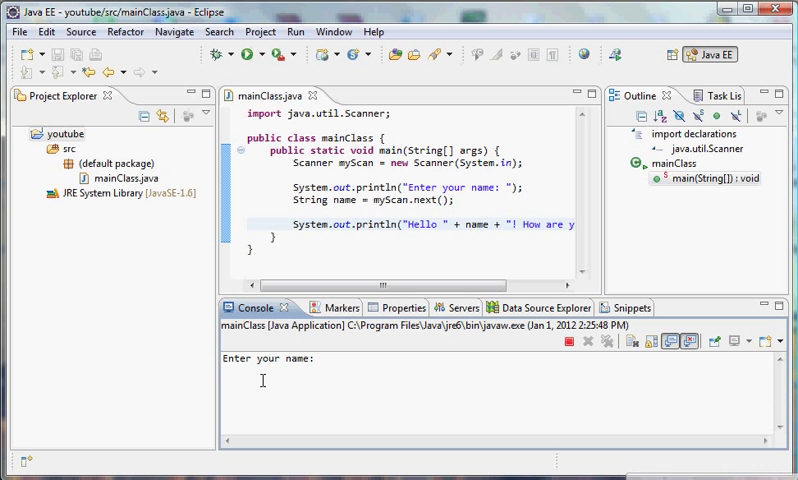
type("William")
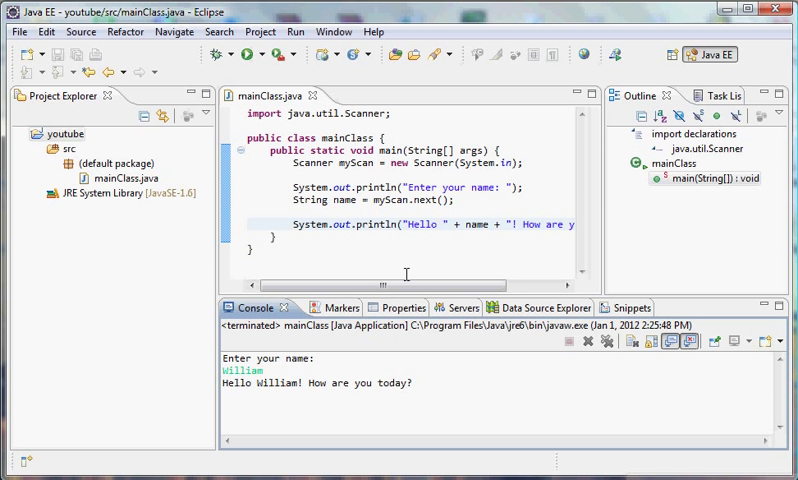
mouse_move(462, 287)
left_mouse_down()
mouse_move(472, 288)
mouse_move(462, 288)
left_mouse_up()
- Point out java, util and Scanner in the import, then delete the import line
triple_click(260, 113)
left_click(287, 113)
left_click_drag(287, 113, 305, 113)
key("Left")
double_click(322, 113)
left_click(343, 113)
mouse_move(343, 113)
left_mouse_down()
mouse_move(385, 113)
mouse_move(240, 113)
left_mouse_up()
left_click(352, 162)
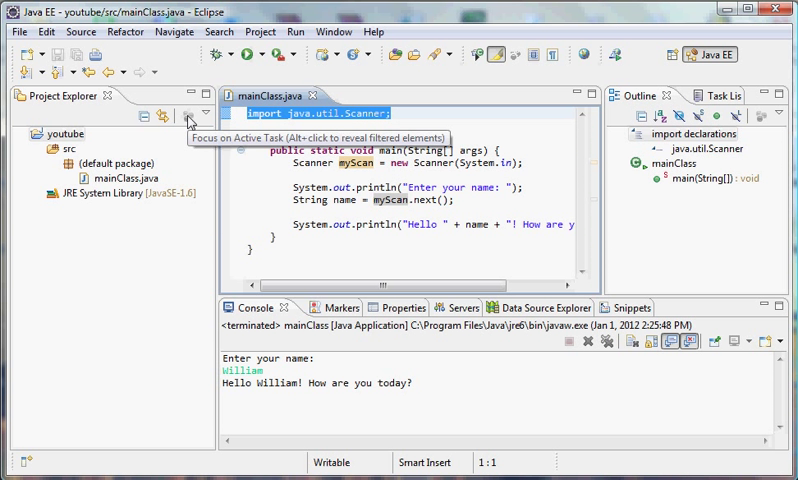
key("Delete")
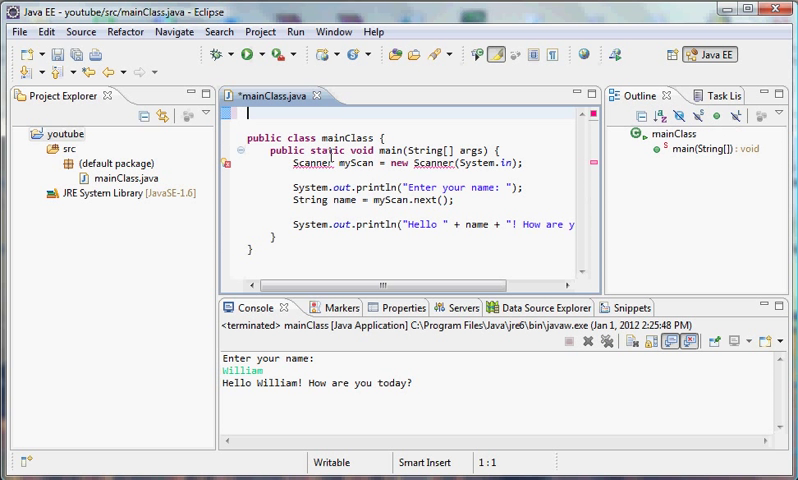
- Restore the java.util.Scanner import via the quick fix on the unresolved Scanner type
left_click(425, 163)
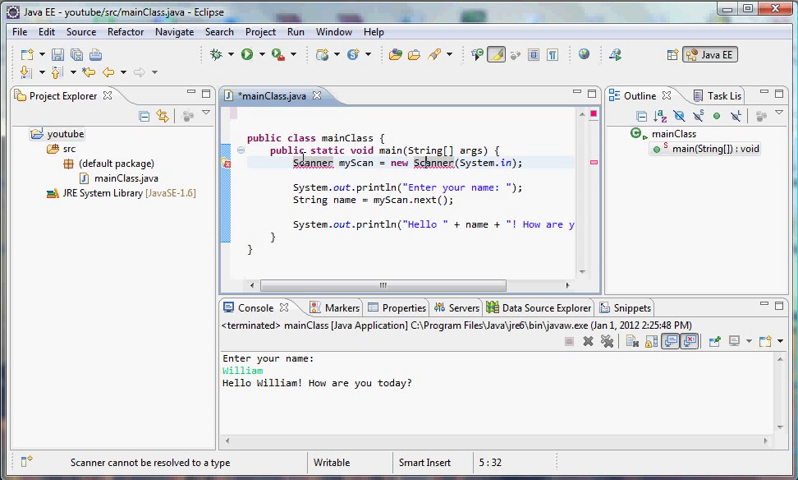
mouse_move(311, 162)
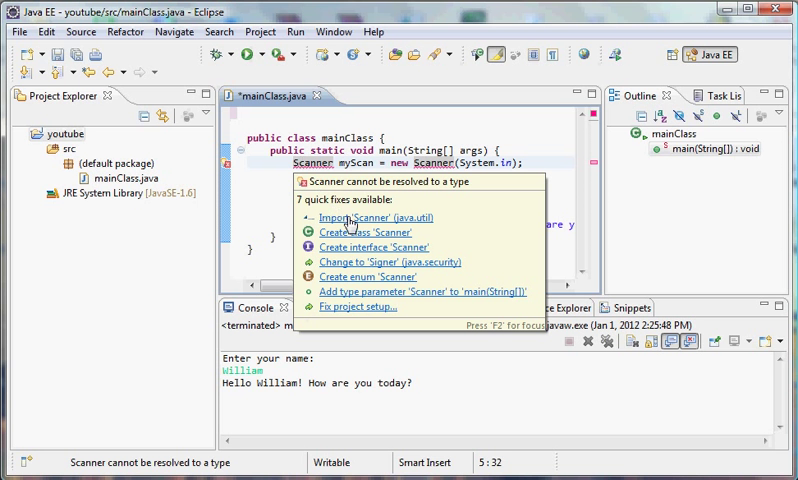
left_click(349, 166)
left_click(318, 135)
left_click(310, 120)
key("Up")
scroll(302, 130, "up", 1)
- Remove the extra blank line after the import and point out each word of the Scanner declaration
key("Down")
key("Down")
key("BackSpace")
key("BackSpace")
double_click(349, 163)
double_click(310, 163)
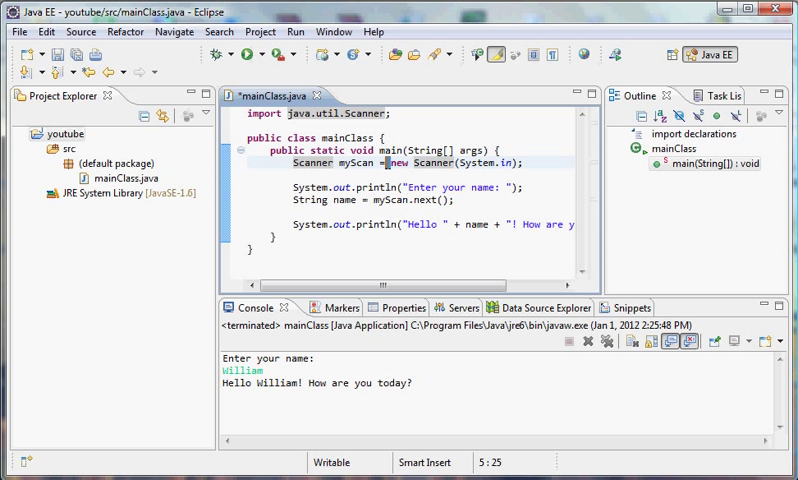
double_click(398, 163)
double_click(432, 163)
double_click(480, 163)
double_click(508, 163)
- Highlight the 'Enter your name' prompt statement and the myScan.next() call
left_click(472, 187)
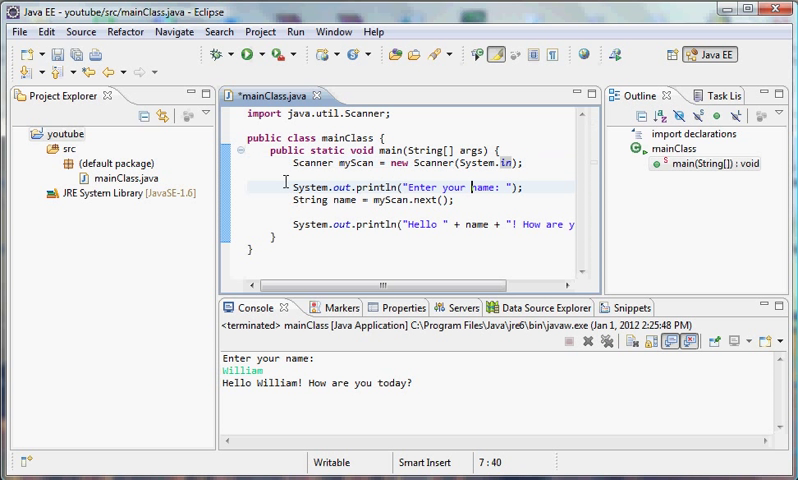
left_click_drag(293, 187, 551, 187)
left_click(293, 199)
left_click(314, 211)
left_click_drag(374, 200, 443, 200)
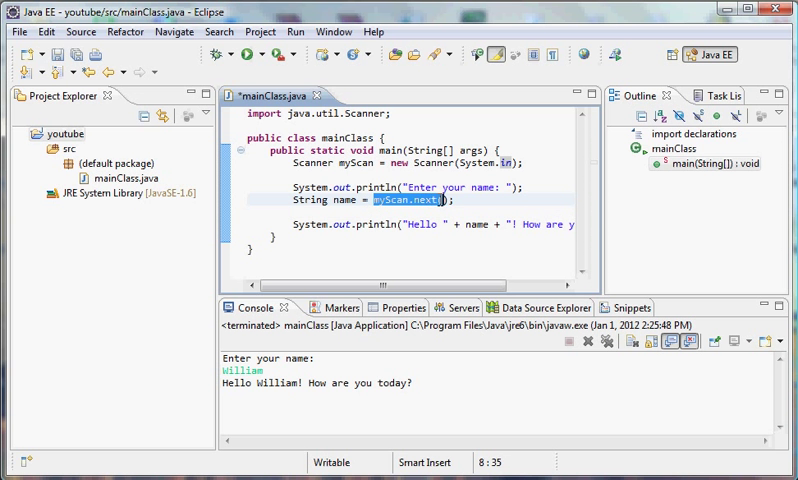
left_click(379, 212)
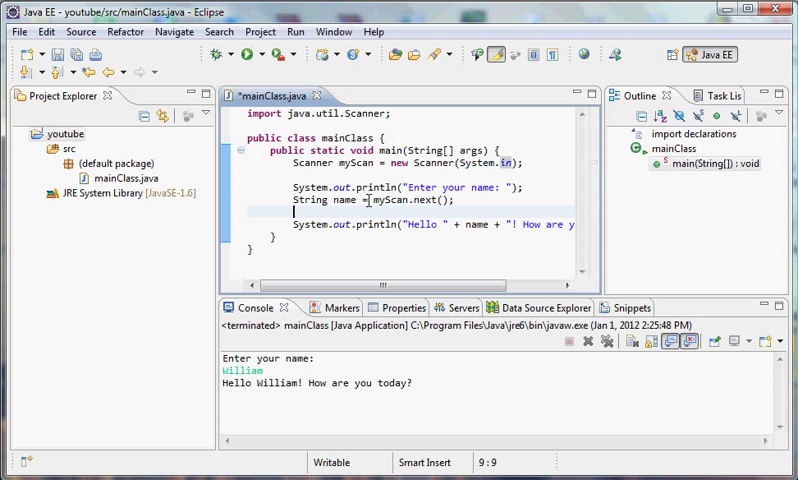
left_click_drag(367, 200, 452, 200)
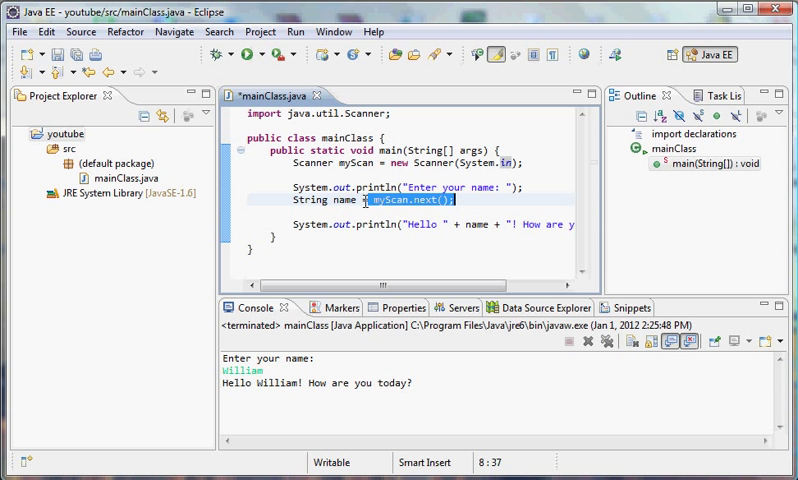
- Point out String and name on the name line, then select the greeting println line
double_click(343, 200)
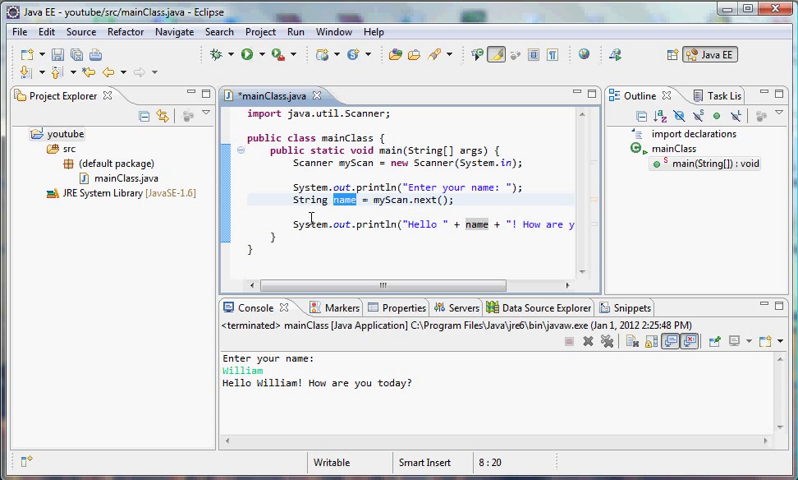
double_click(305, 200)
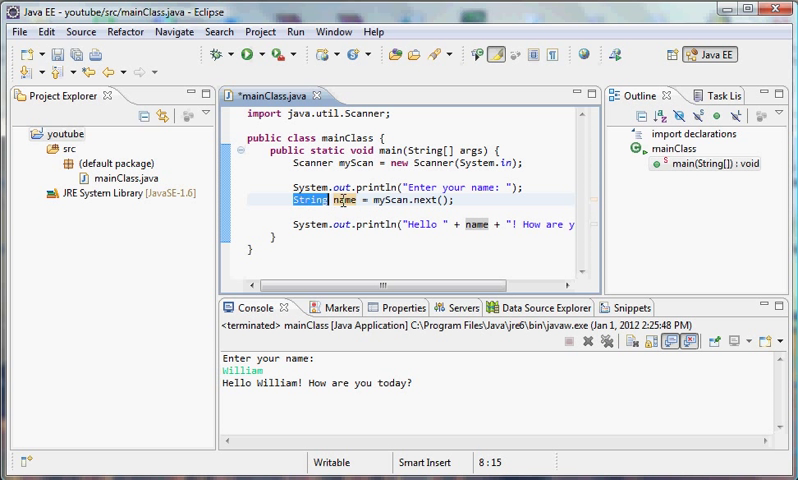
double_click(343, 200)
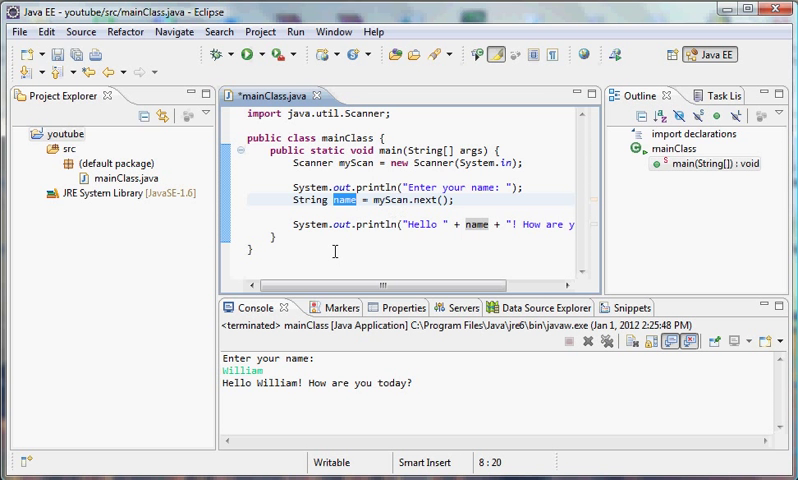
left_click_drag(370, 286, 413, 291)
left_click(306, 236)
left_click_drag(262, 236, 604, 228)
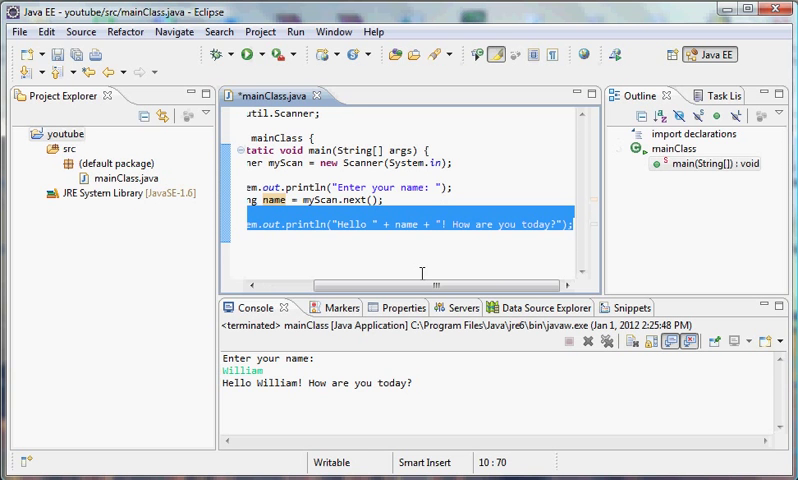
left_click_drag(422, 286, 356, 286)
left_click(355, 228)
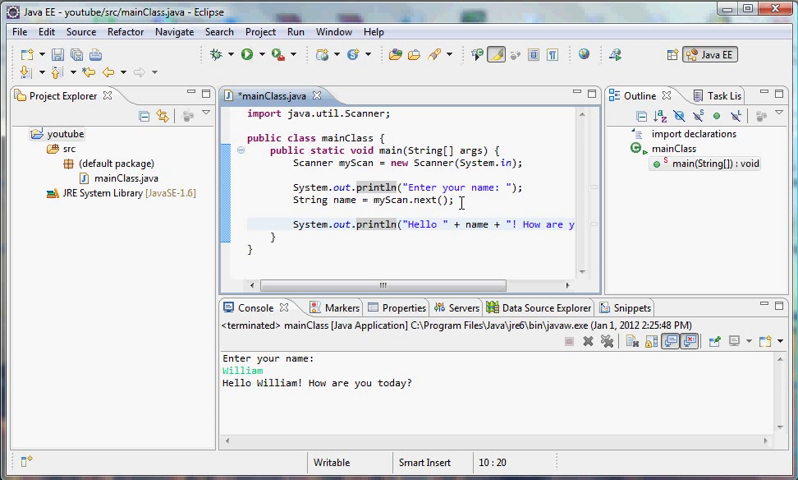
left_click_drag(456, 200, 261, 188)
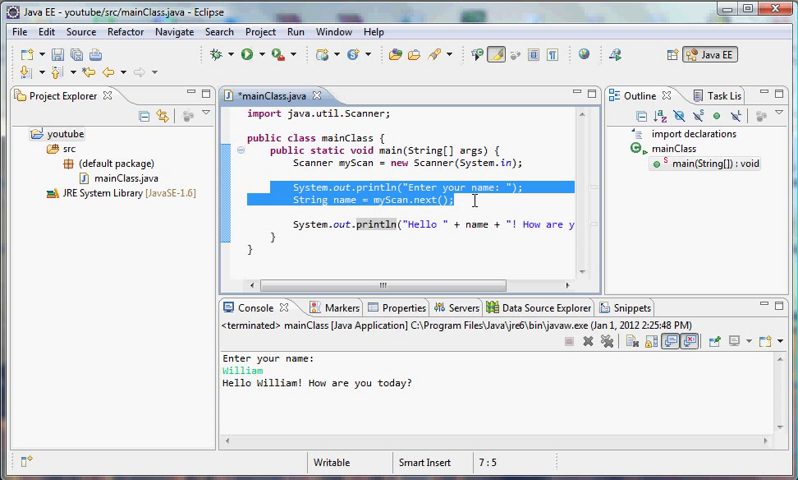
left_click_drag(456, 200, 270, 188)
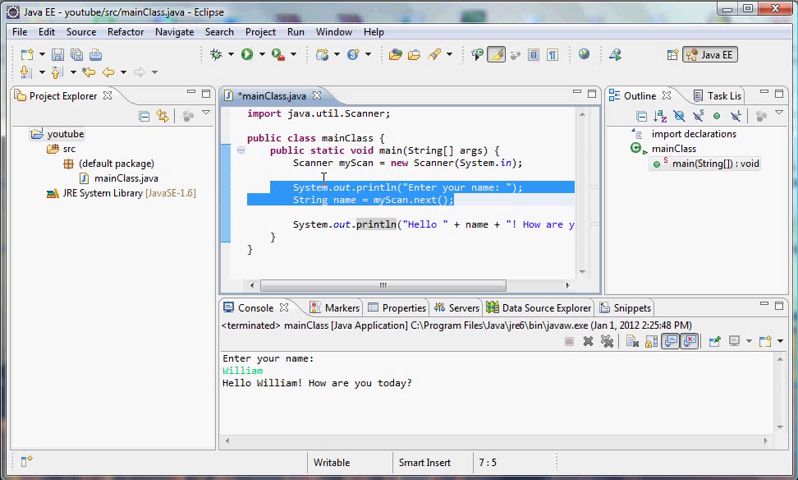
left_click(456, 200)
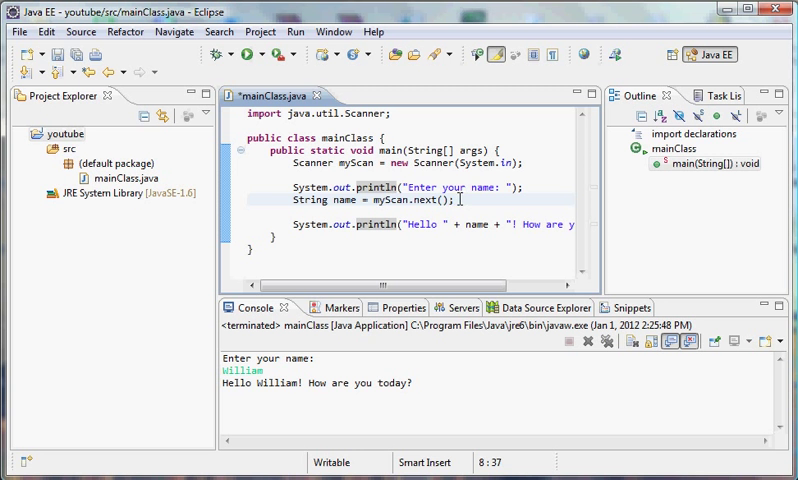
left_click_drag(456, 200, 262, 188)
left_click(487, 240)
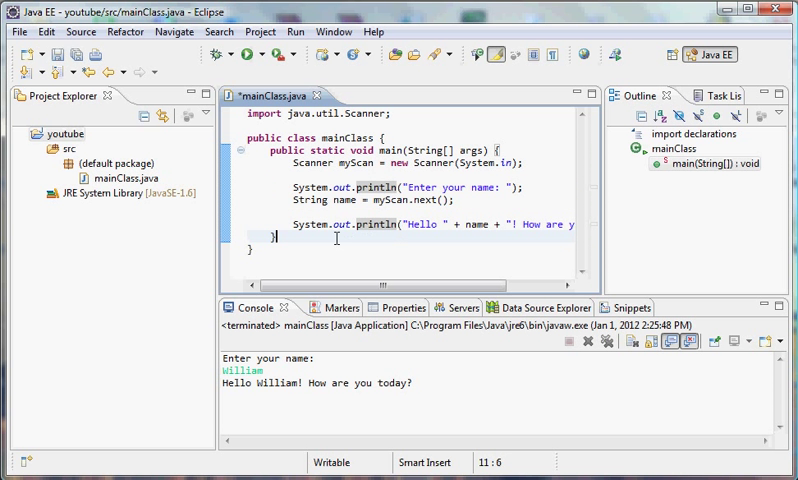
left_click_drag(293, 224, 575, 228)
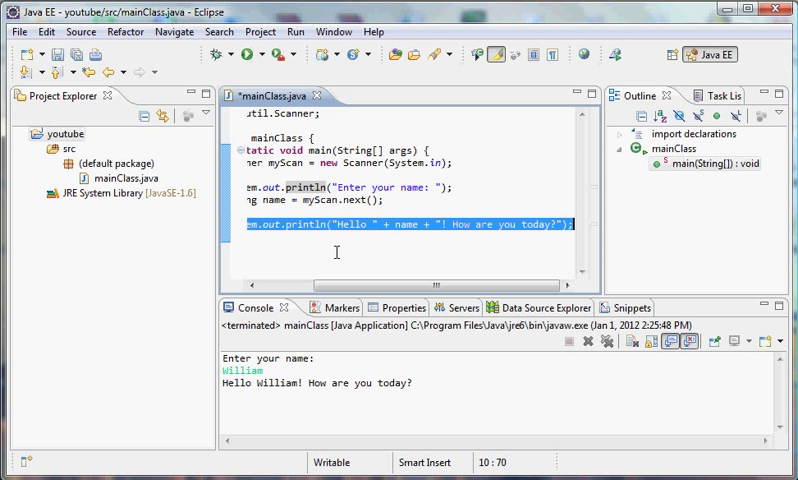
left_click(377, 225)
left_click_drag(377, 225, 445, 225)
left_click(431, 225)
left_click(386, 224)
left_click(379, 212)
left_click_drag(441, 225, 410, 225)
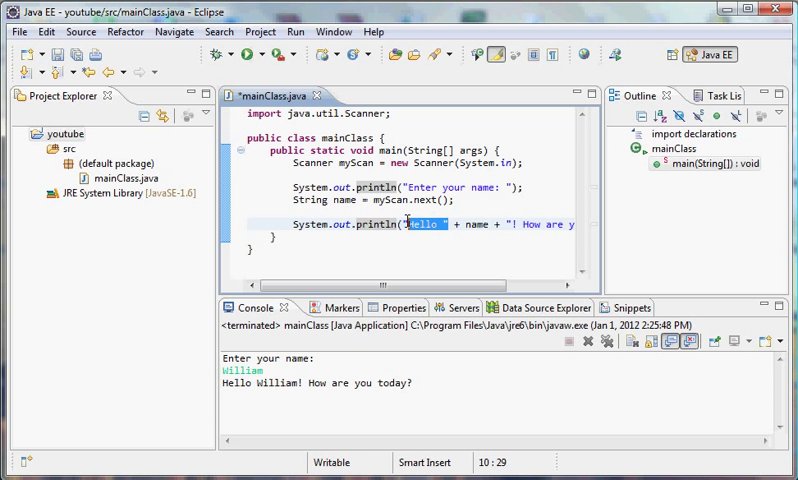
left_click(435, 233)
left_click_drag(400, 285, 323, 284)
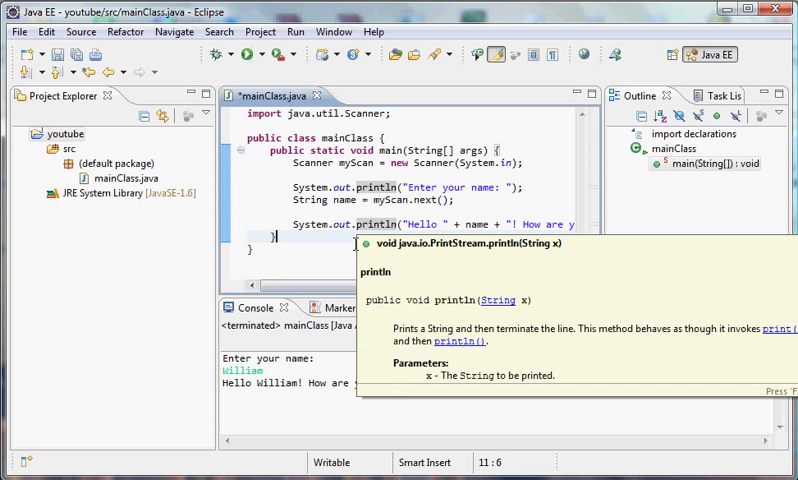
left_click_drag(374, 200, 450, 200)
left_click(449, 201)
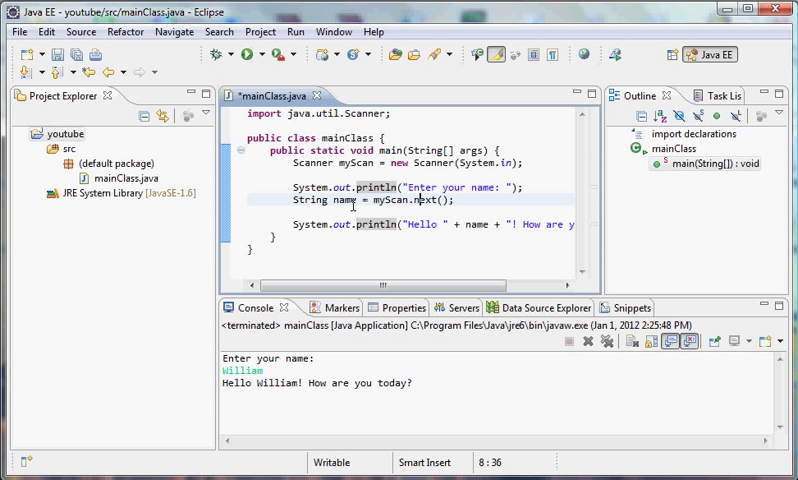
mouse_move(330, 188)
left_mouse_down()
mouse_move(299, 200)
mouse_move(456, 200)
left_mouse_up()
left_click(272, 210)
left_click(456, 200)
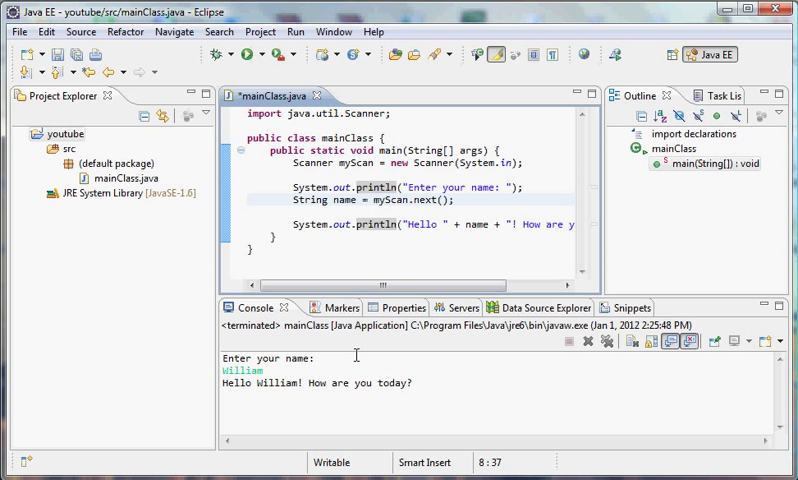